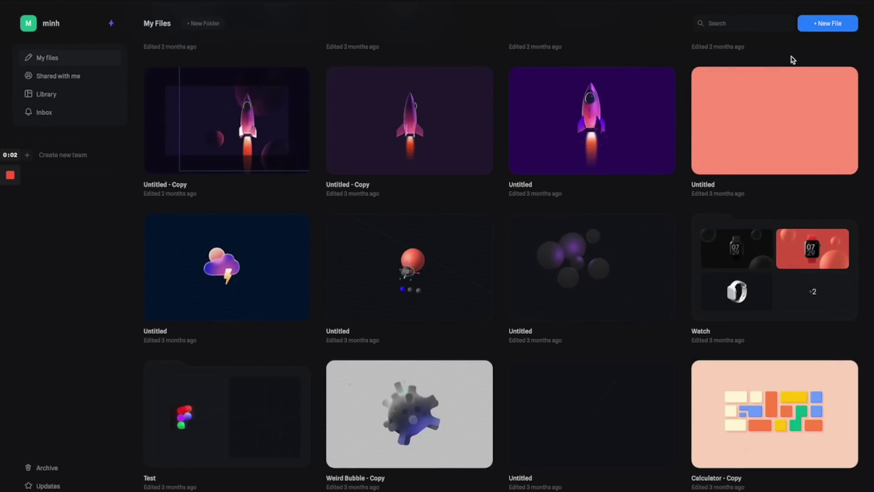
Create a new file and delete the default rectangle from the scene.
click(827, 25)
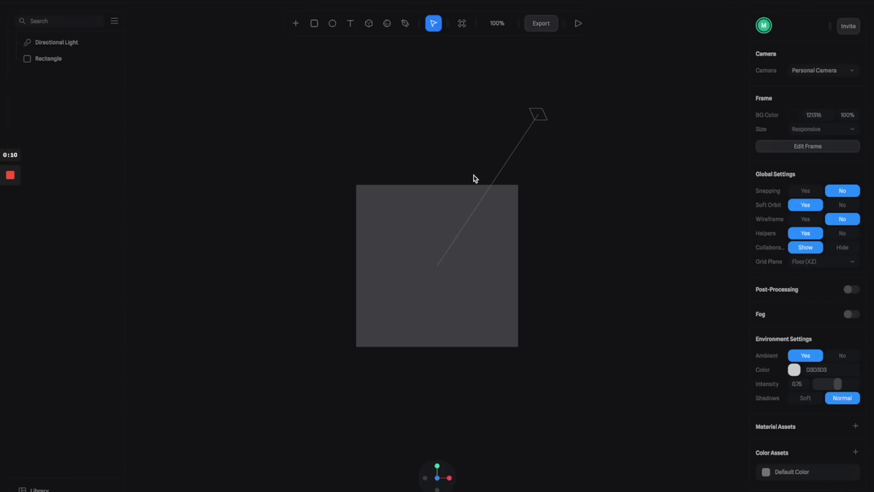
click(444, 273)
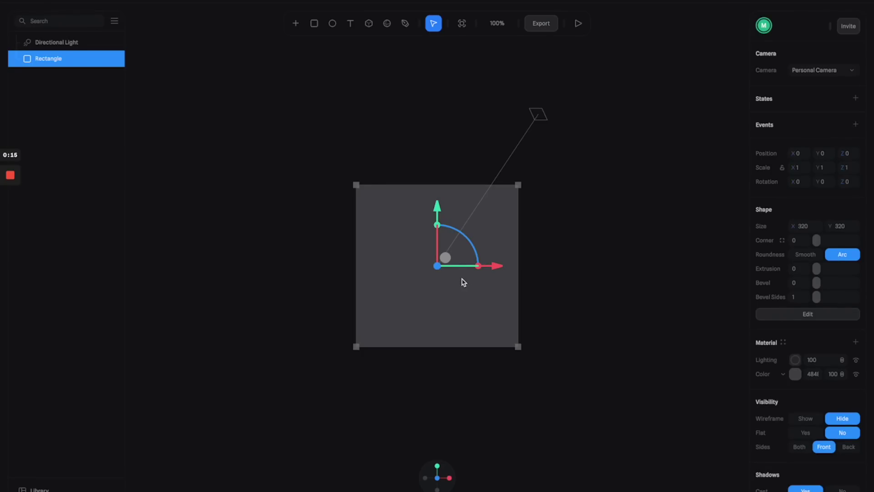
key(Delete)
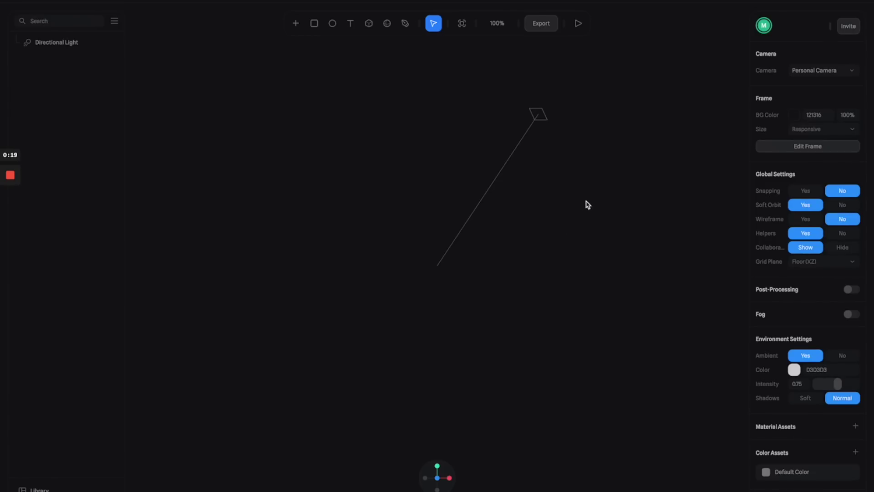
Set the frame's background color to a light warm grey.
click(794, 117)
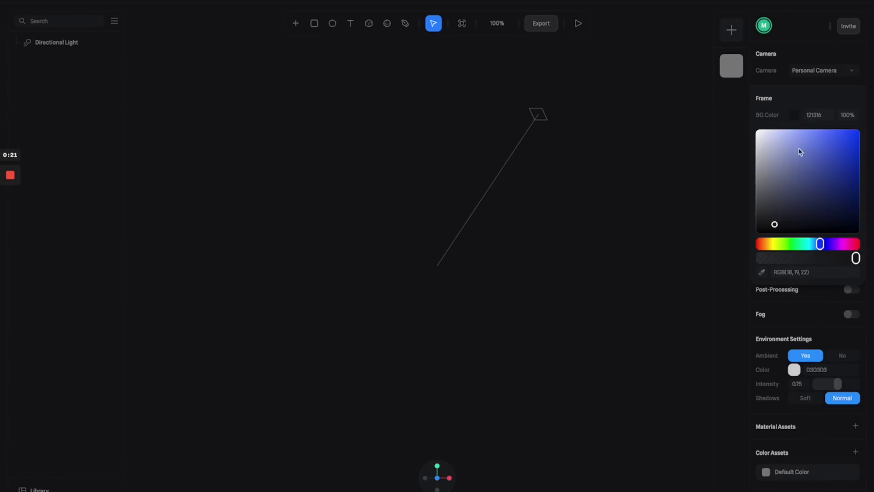
drag(777, 163, 763, 153)
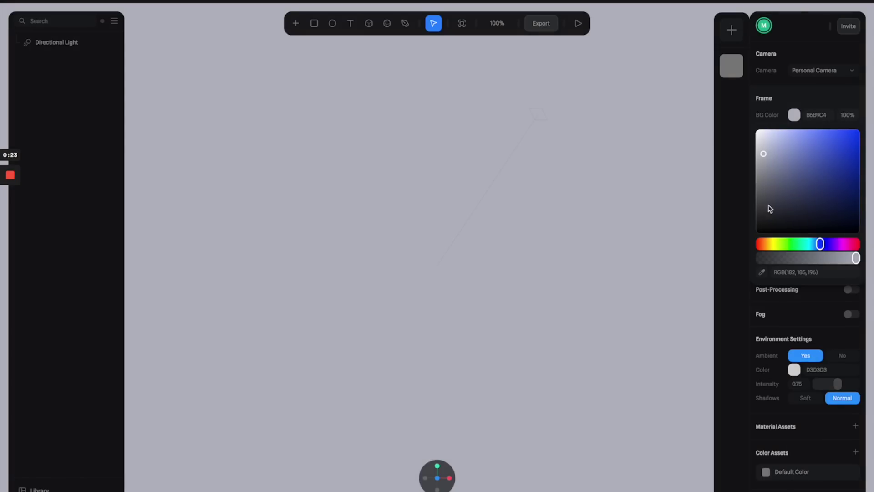
drag(765, 242, 763, 244)
drag(764, 157, 759, 158)
click(623, 165)
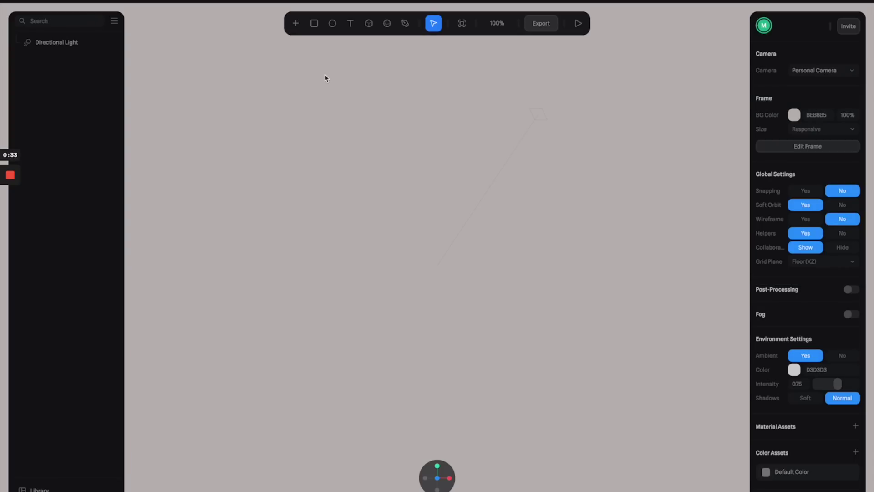
Add a sphere at the center of the scene and enlarge it to about 256 on each axis.
click(290, 26)
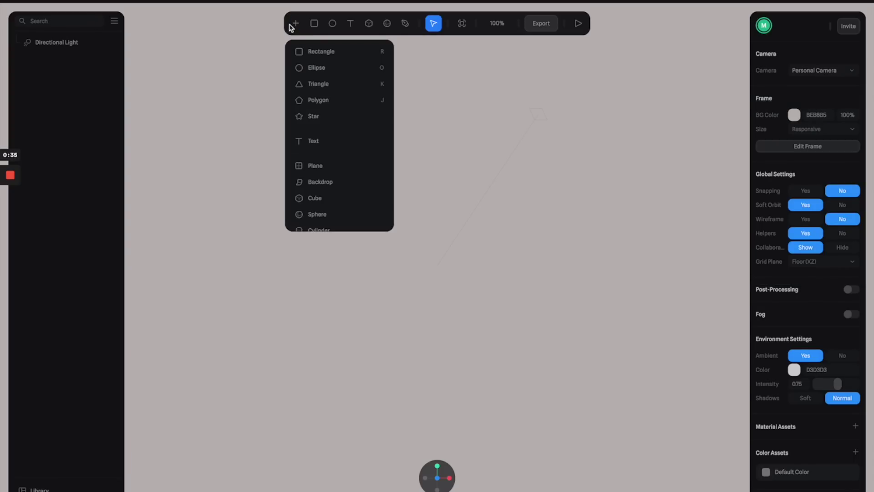
click(335, 211)
click(436, 264)
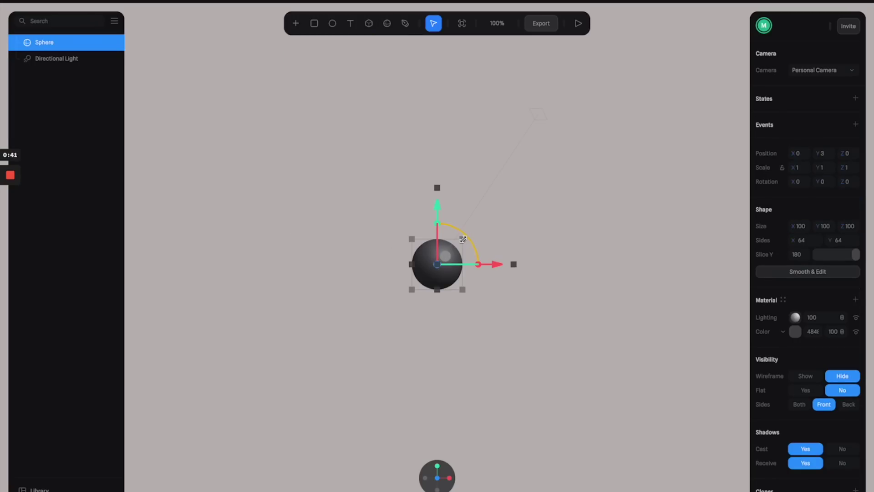
drag(463, 239, 502, 205)
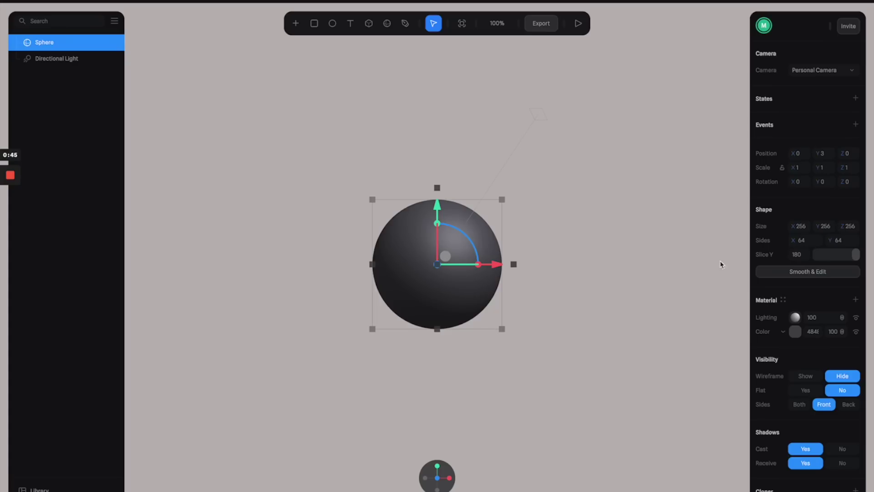
Change the sphere's Color layer to Depth and shift the depth origin forward to about 32 along Z.
click(784, 333)
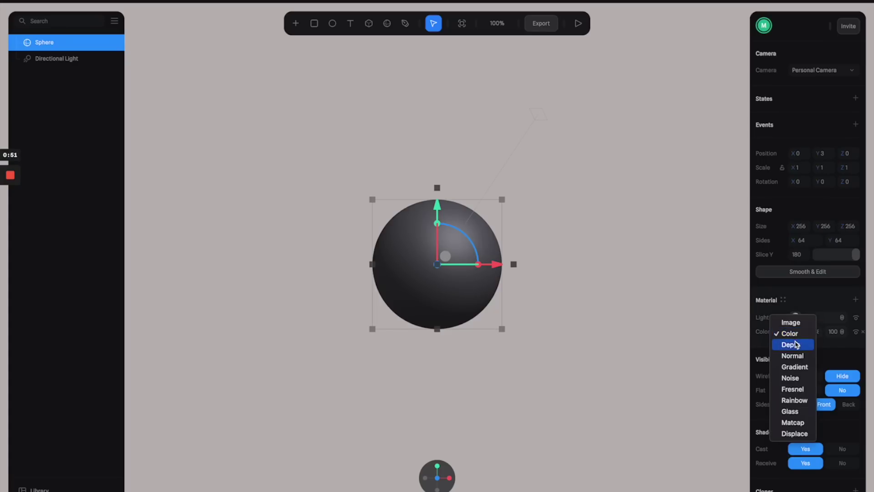
click(791, 344)
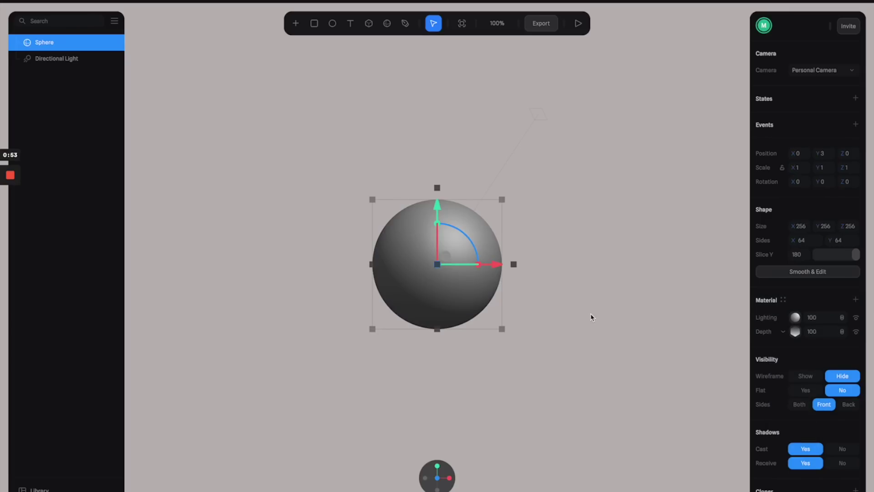
click(795, 332)
right_drag(549, 310, 528, 327)
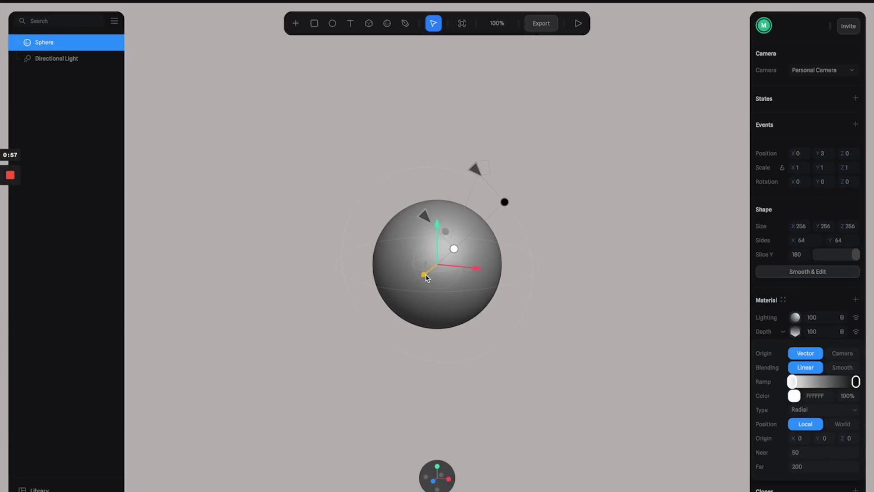
mouse_move(424, 273)
mouse_down()
mouse_move(362, 314)
mouse_move(447, 281)
mouse_move(403, 320)
mouse_move(437, 302)
mouse_up()
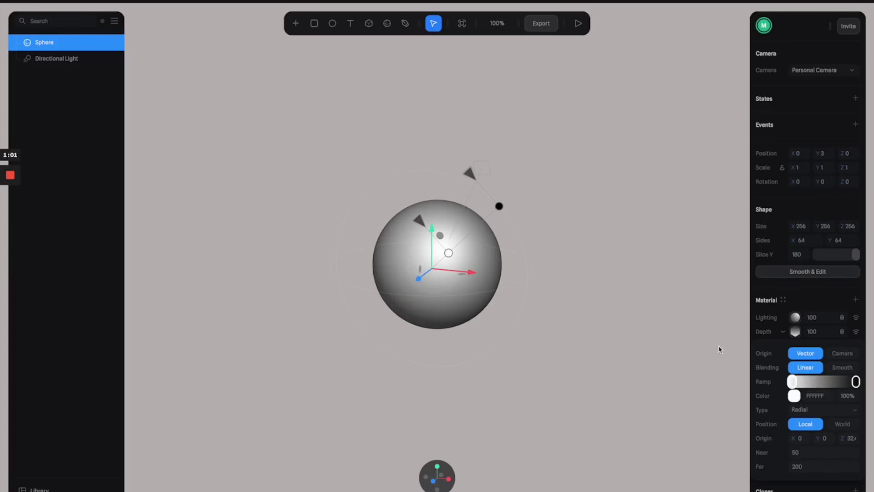
Set the start color of the sphere's depth ramp to violet 6A0CFB.
click(794, 396)
scroll(810, 433, down, 1)
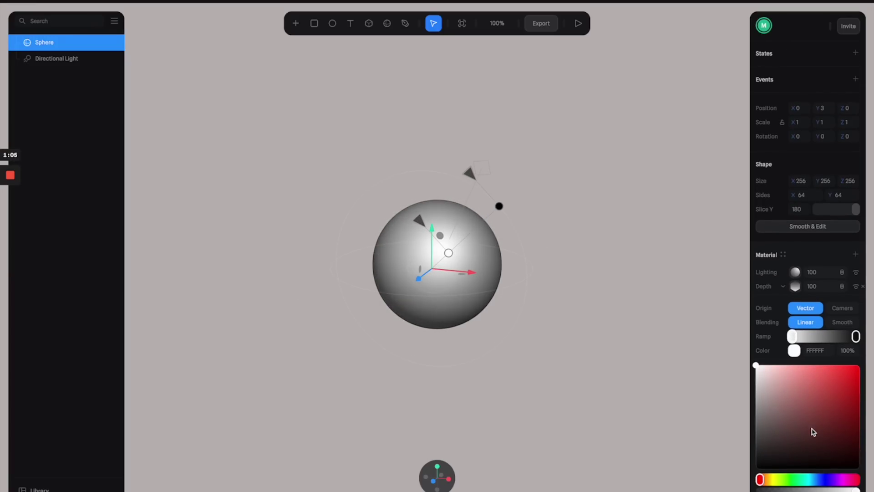
click(829, 479)
drag(835, 409, 855, 366)
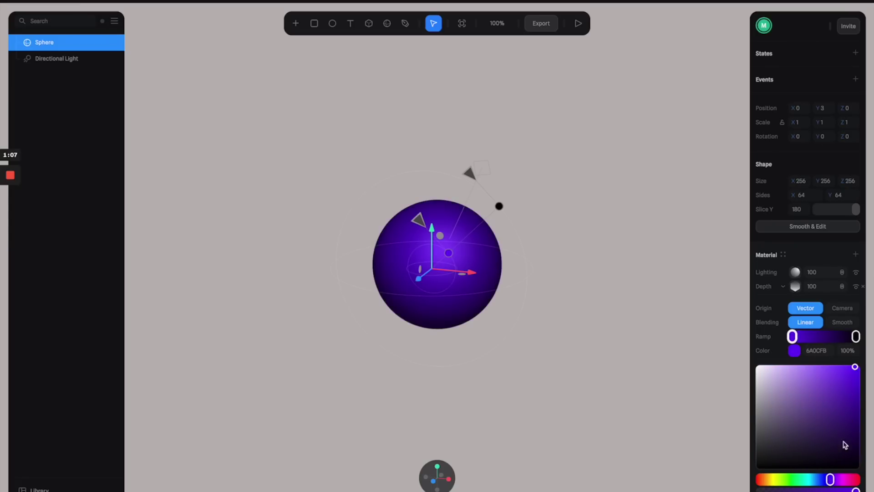
Set the depth ramp's end color to red FF0B29 and slightly adjust the gradient's inner range around the sphere.
click(855, 336)
drag(836, 479, 854, 479)
drag(843, 405, 855, 354)
right_drag(524, 255, 541, 252)
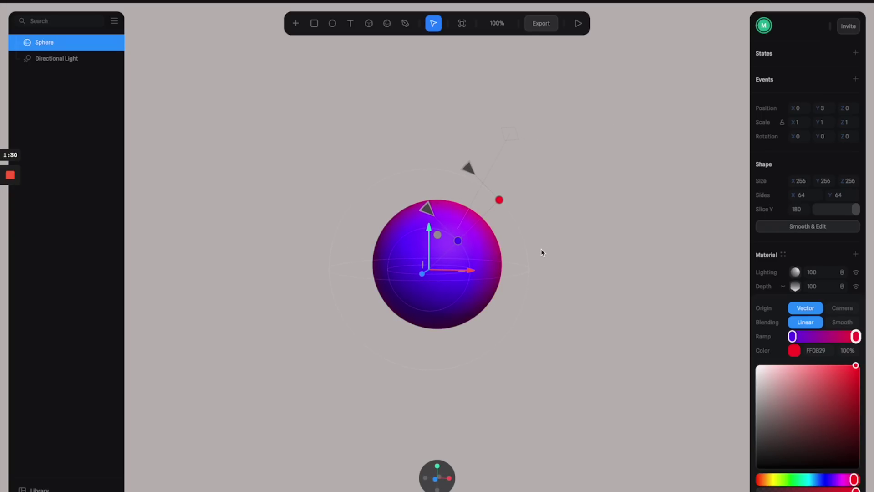
drag(426, 211, 432, 206)
click(795, 287)
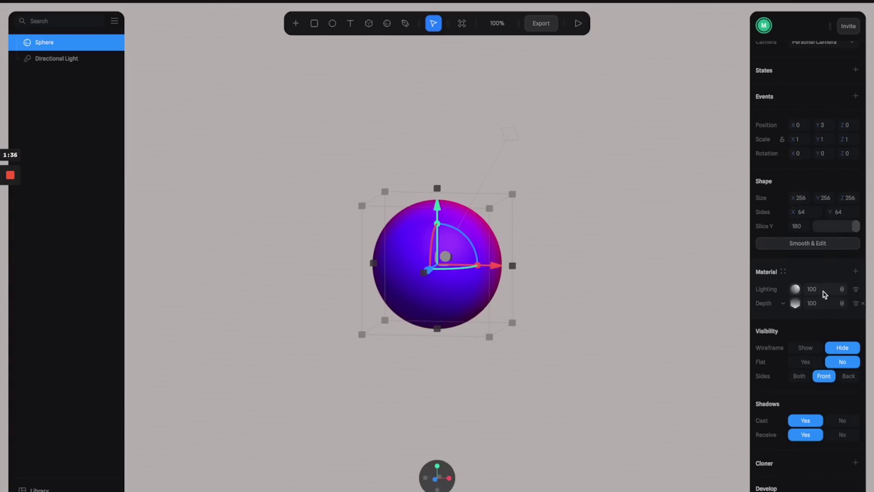
Set the sphere's Lighting layer value to 40.
click(825, 294)
text(40)
key(Return)
Add a Fresnel layer to the sphere's material and set its value to 50.
mouse_move(665, 264)
mouse_down()
mouse_move(596, 277)
mouse_move(497, 267)
mouse_move(552, 250)
mouse_move(635, 259)
mouse_move(620, 271)
mouse_up()
click(855, 271)
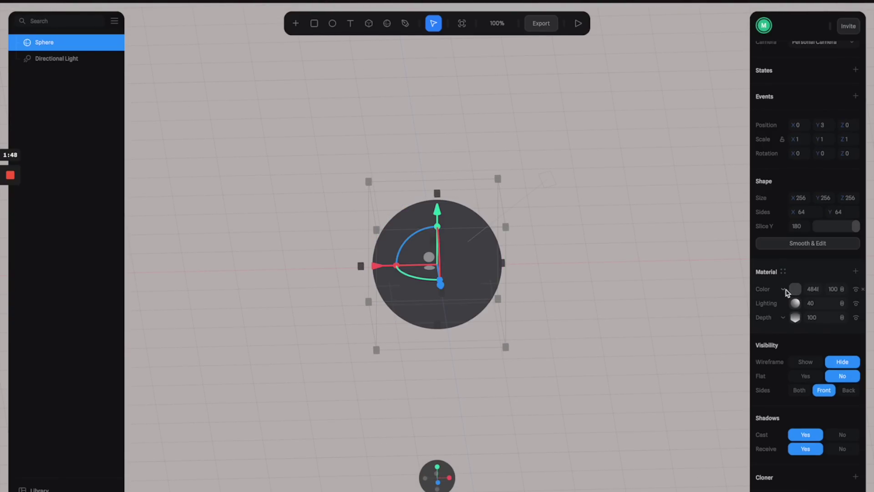
click(785, 290)
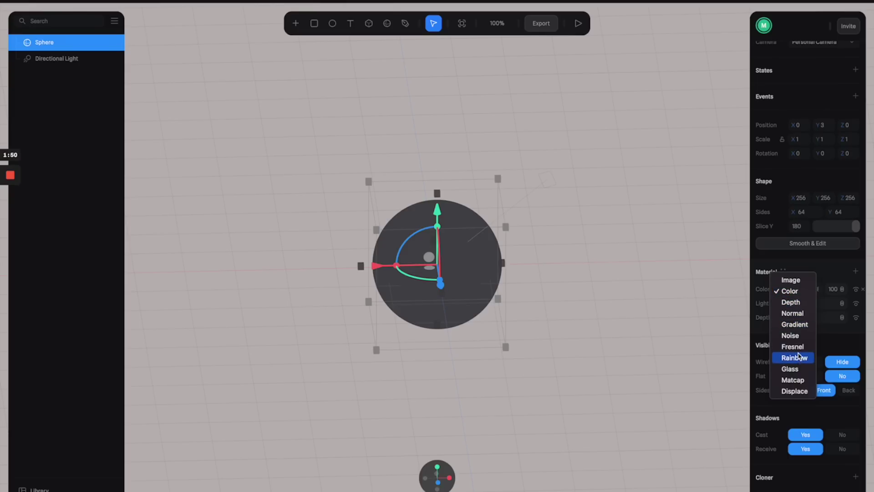
click(798, 348)
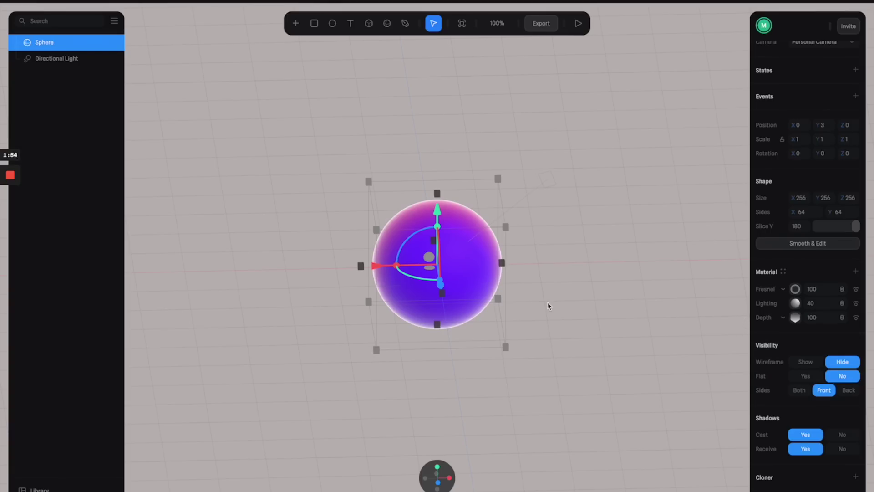
click(818, 294)
text(50)
key(Return)
click(548, 220)
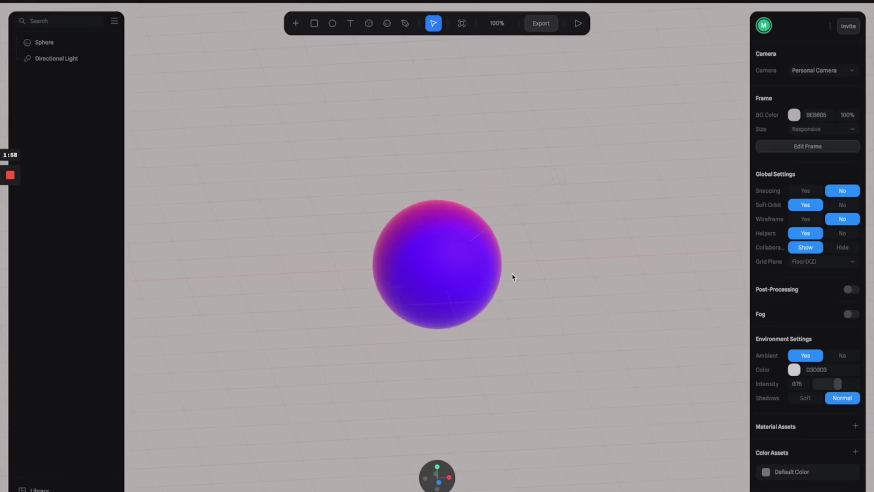
drag(513, 275, 454, 269)
click(457, 272)
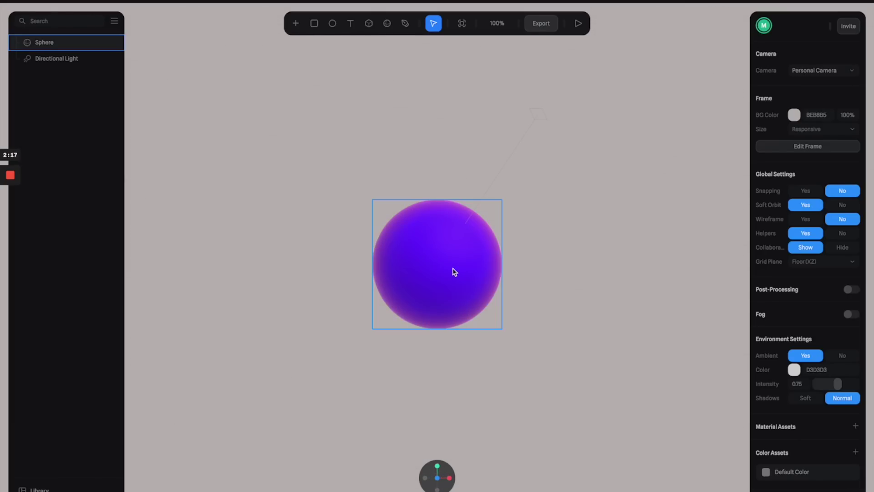
click(455, 272)
click(564, 264)
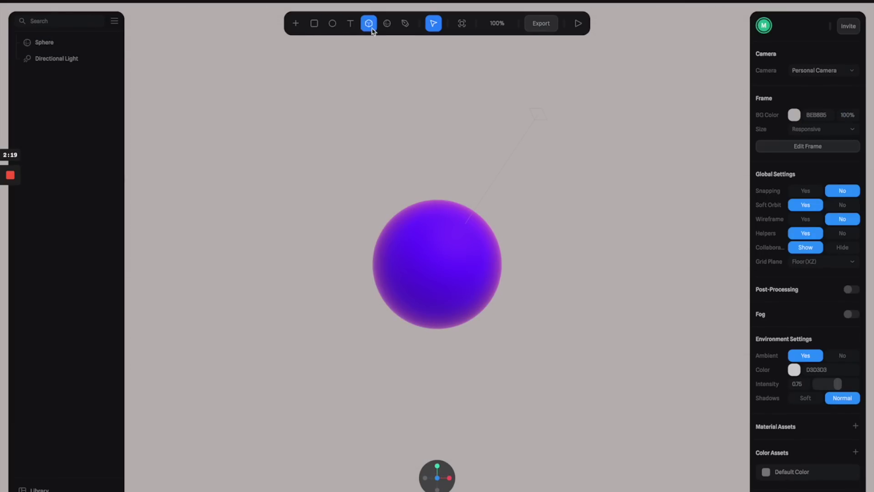
Add an icosahedron, enlarge it to about 376 on each axis and move it back to enclose the sphere.
click(296, 23)
scroll(324, 120, down, 5)
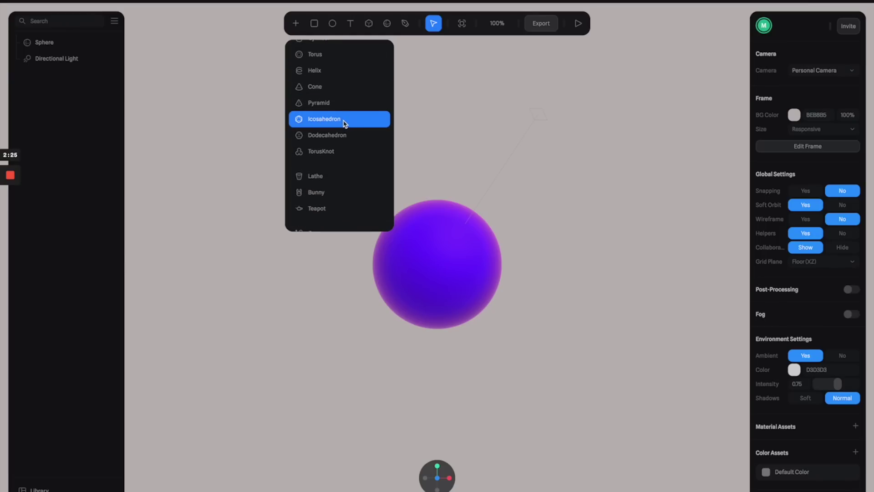
click(344, 122)
click(436, 262)
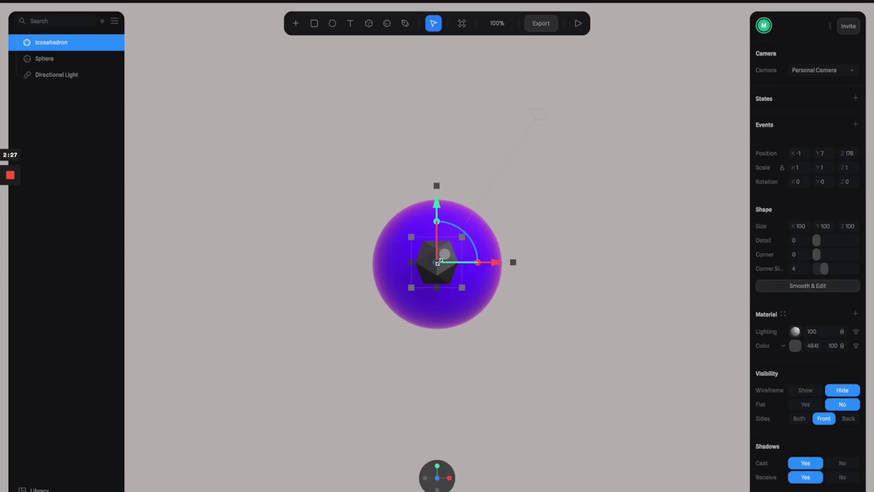
drag(472, 230, 414, 266)
drag(490, 265, 674, 249)
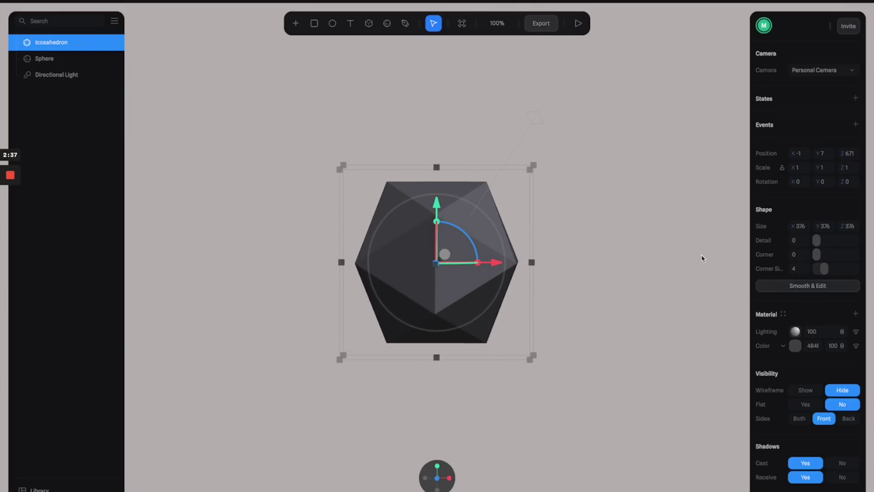
Change the icosahedron's Color layer to Glass.
click(785, 346)
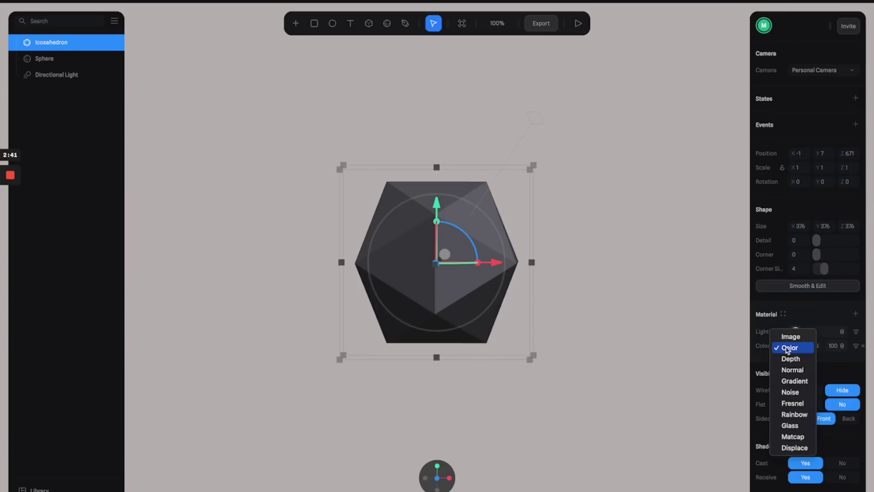
click(791, 425)
drag(615, 257, 579, 274)
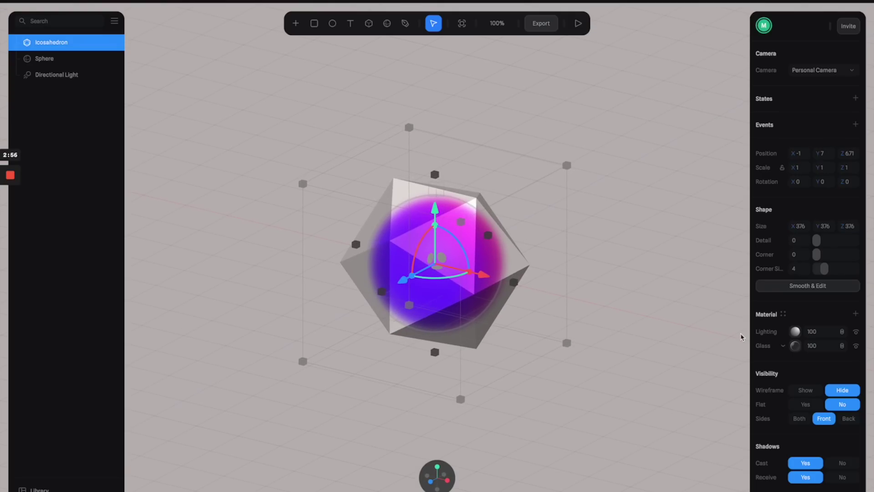
Set the icosahedron's glass blur to 30 and thickness to 20.
click(795, 346)
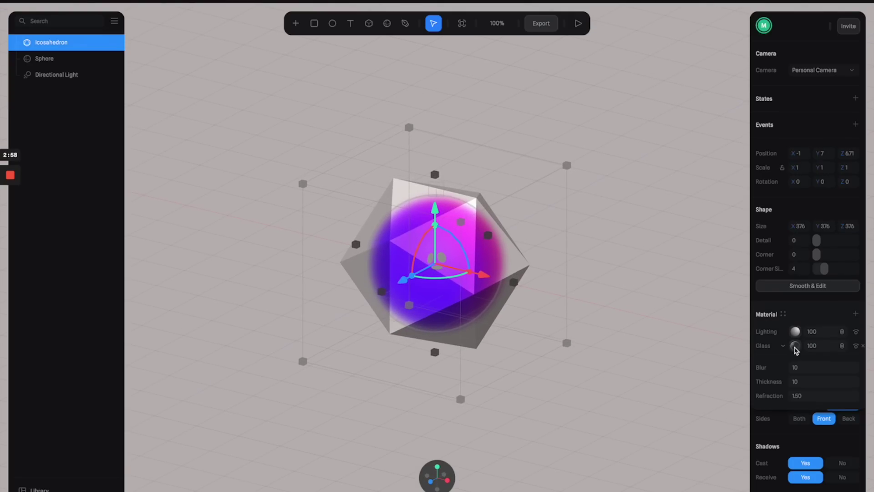
click(804, 372)
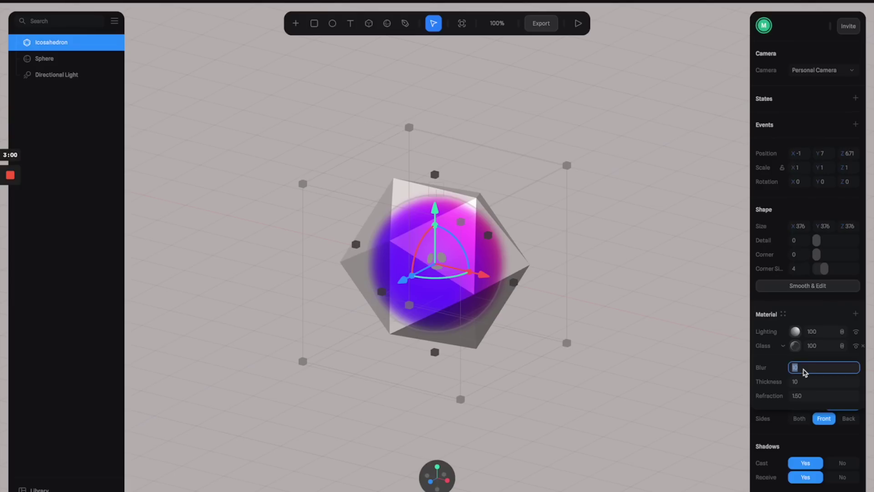
text(30)
key(Return)
mouse_move(599, 304)
mouse_down()
mouse_move(630, 278)
mouse_move(589, 293)
mouse_up()
click(809, 384)
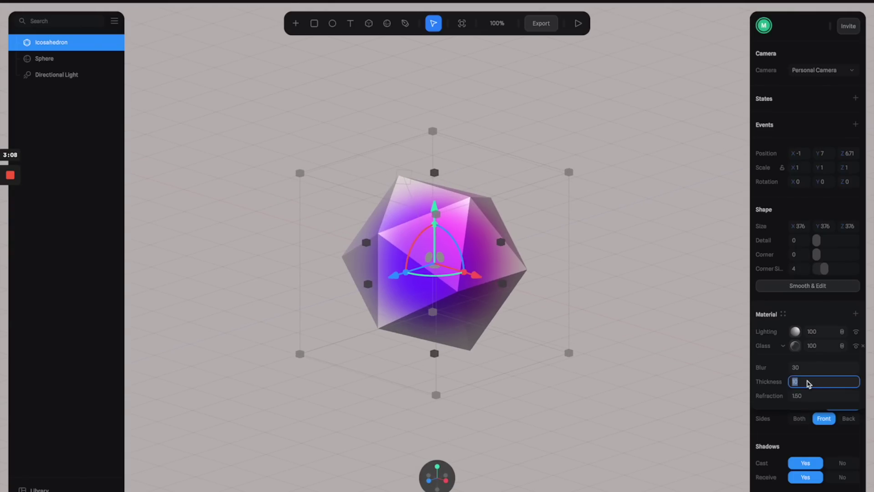
text(2)
key(Return)
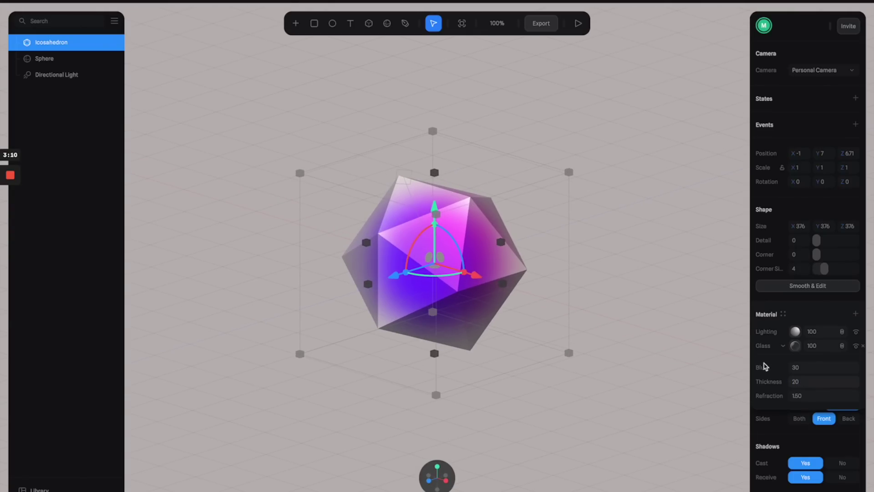
drag(563, 275, 536, 272)
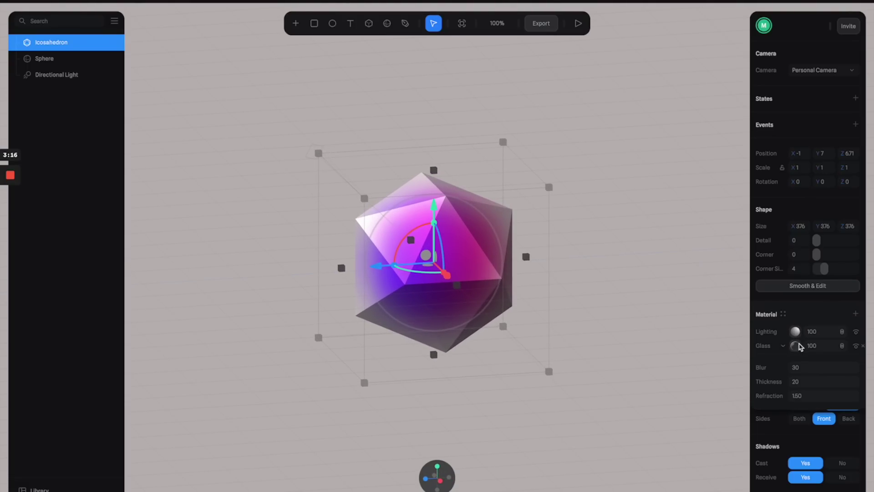
click(800, 346)
Set the icosahedron's Lighting layer value to 30.
click(824, 334)
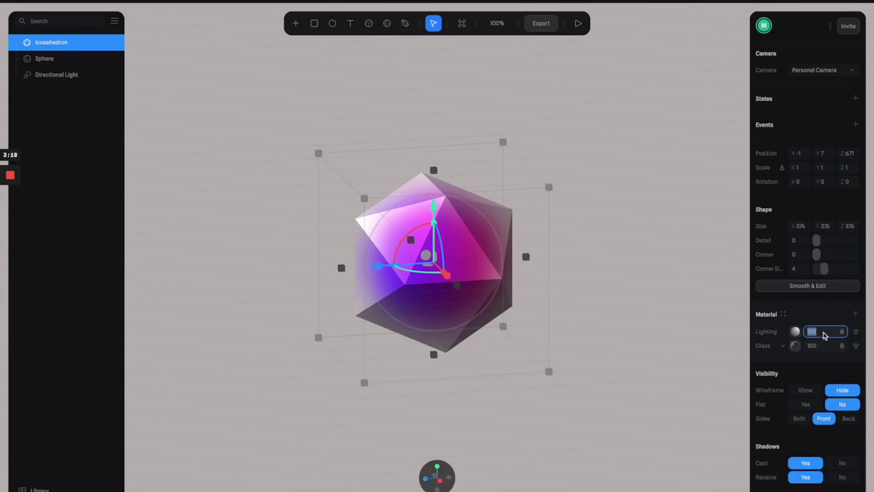
text(30)
key(Return)
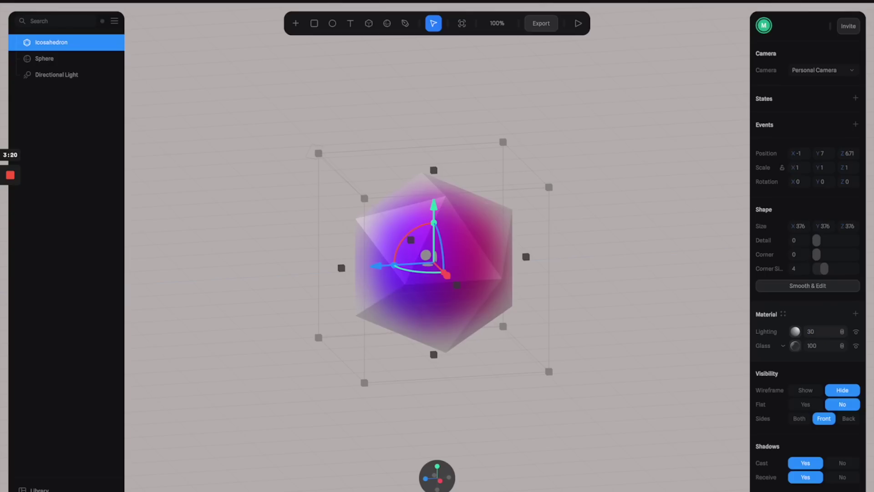
Add a new material layer to the icosahedron and change its type to Fresnel.
right_drag(571, 279, 845, 277)
scroll(471, 228, up, 5)
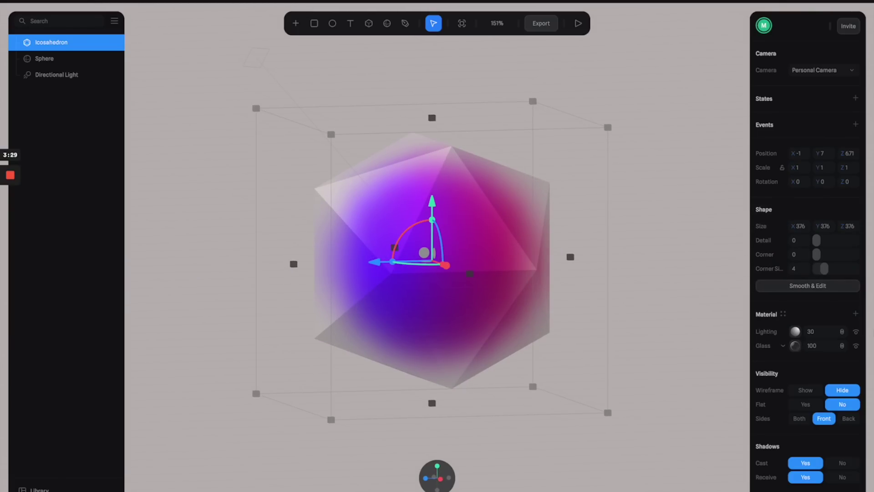
click(855, 314)
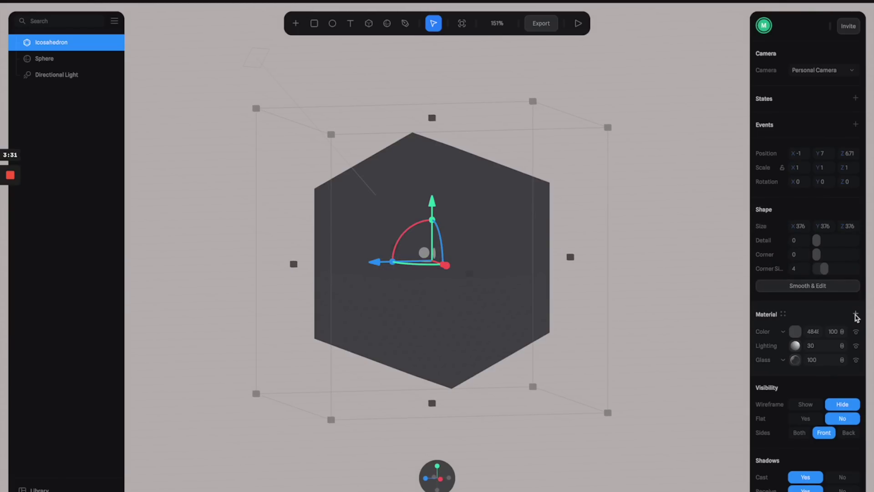
click(783, 331)
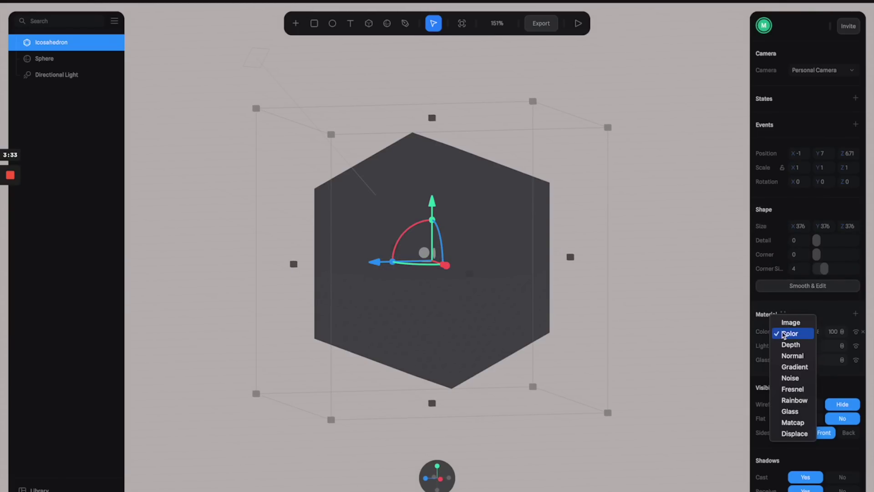
click(794, 389)
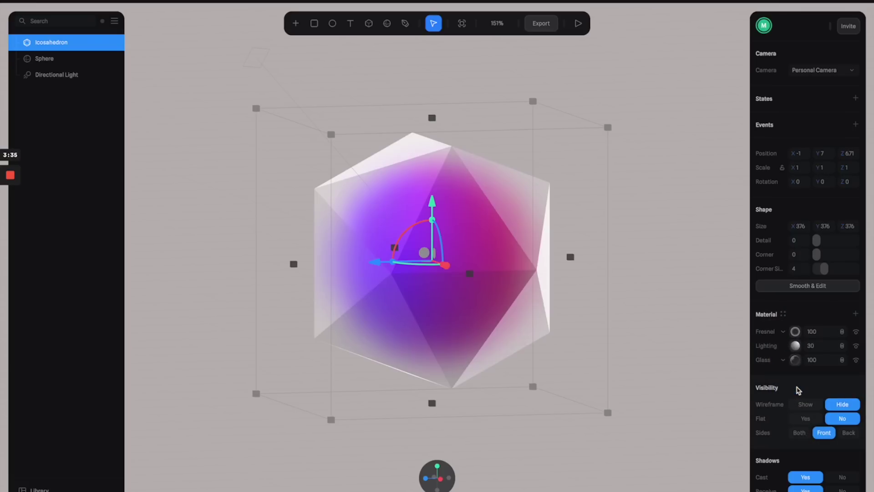
Preview the scene in play mode, orbit around the glass icosahedron and return to the editor.
mouse_move(537, 306)
mouse_down()
mouse_move(589, 296)
mouse_move(496, 310)
mouse_move(452, 304)
mouse_move(502, 302)
mouse_move(479, 324)
mouse_move(471, 310)
mouse_move(486, 302)
mouse_move(521, 309)
mouse_up()
click(625, 233)
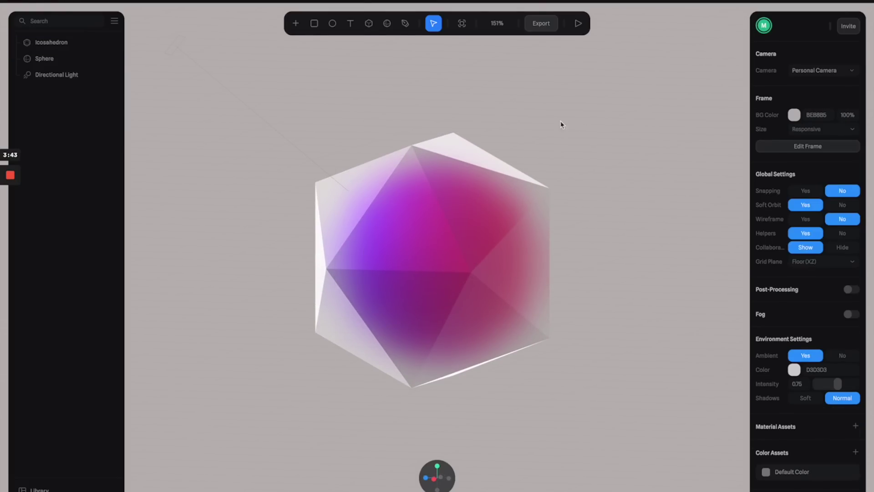
click(578, 23)
drag(560, 132, 447, 191)
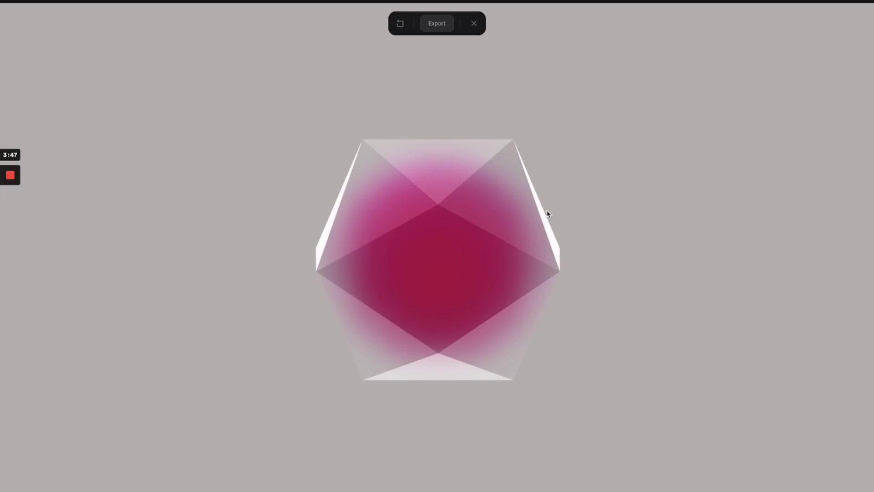
click(473, 23)
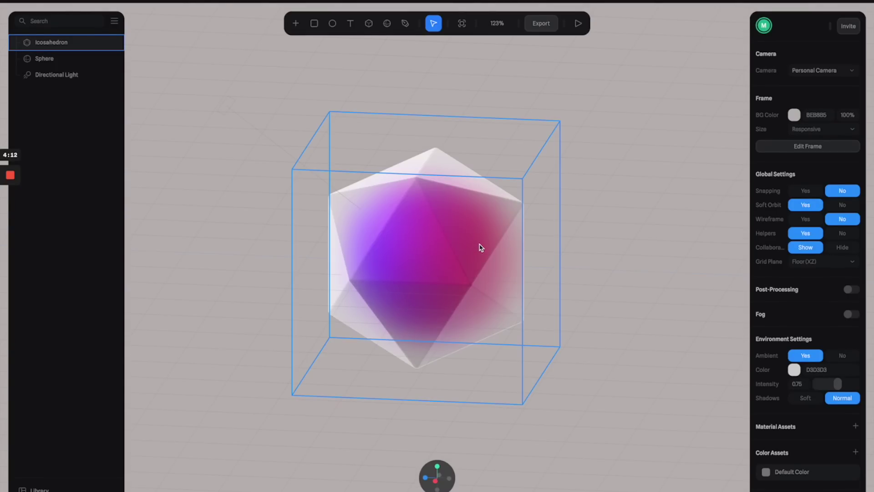
Select the sphere inside the icosahedron and add a new state to it.
drag(386, 246, 425, 242)
click(464, 251)
click(287, 163)
click(91, 61)
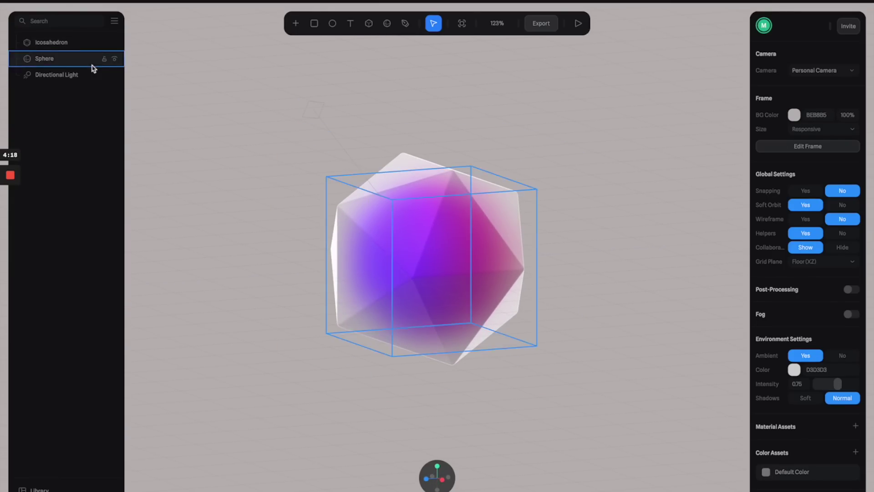
click(47, 61)
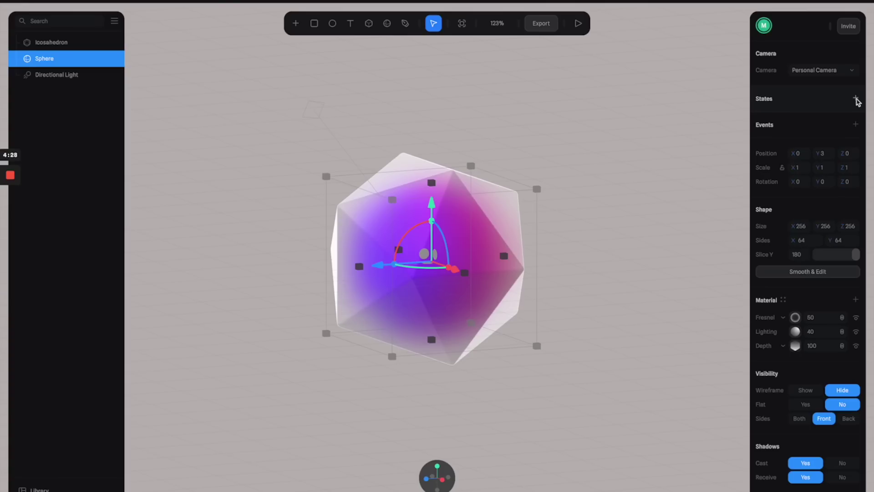
click(856, 99)
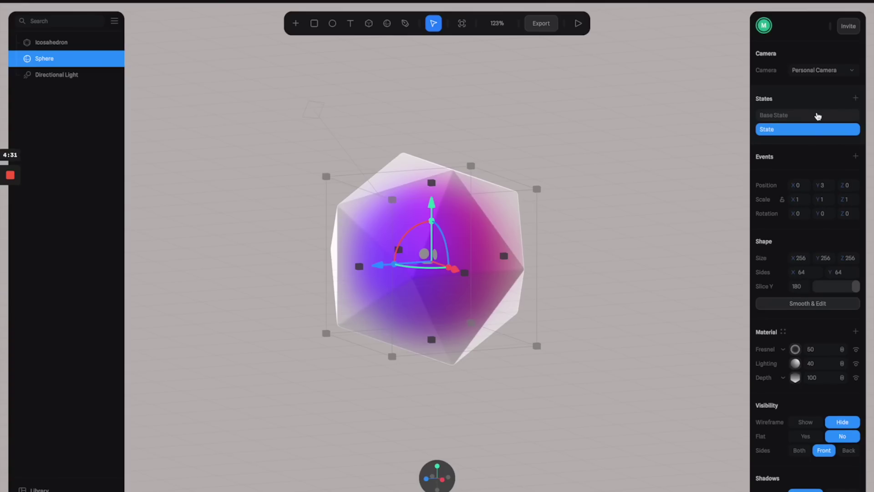
Compare the sphere's Base State with its new state, and set the Y rotation to 360 in the new state.
click(818, 115)
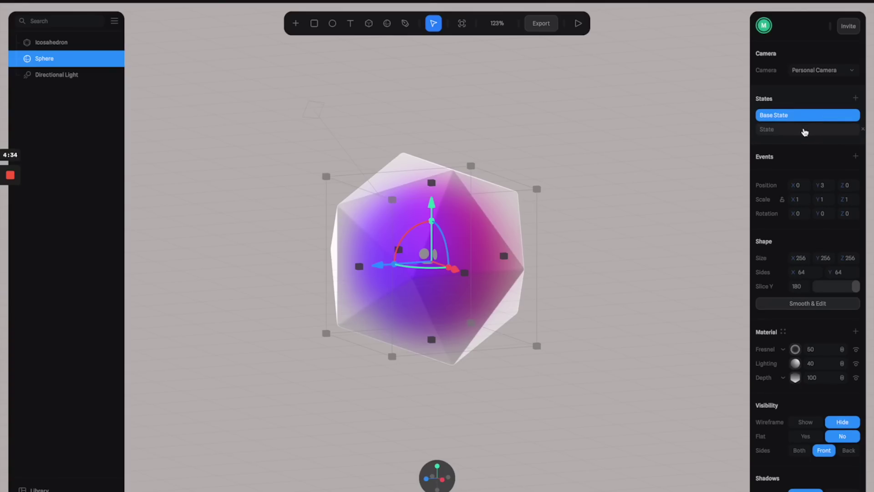
click(812, 133)
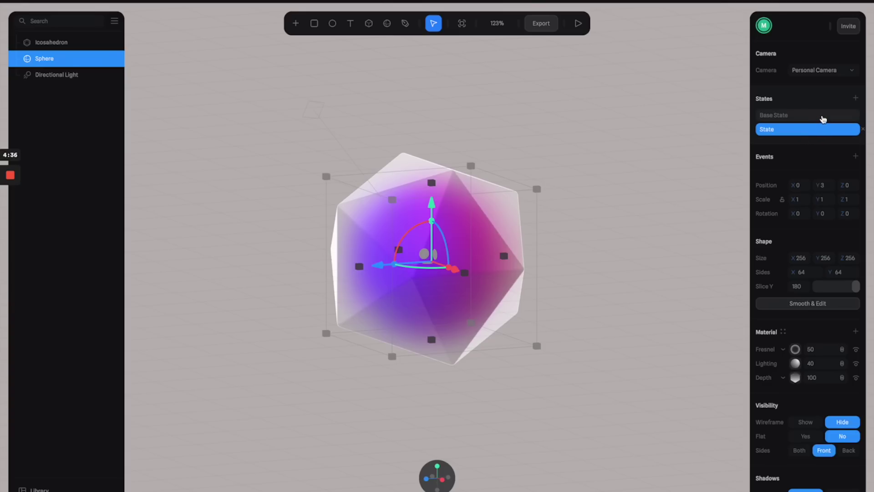
click(822, 116)
click(815, 129)
click(821, 118)
click(833, 132)
click(825, 214)
text(36)
key(Return)
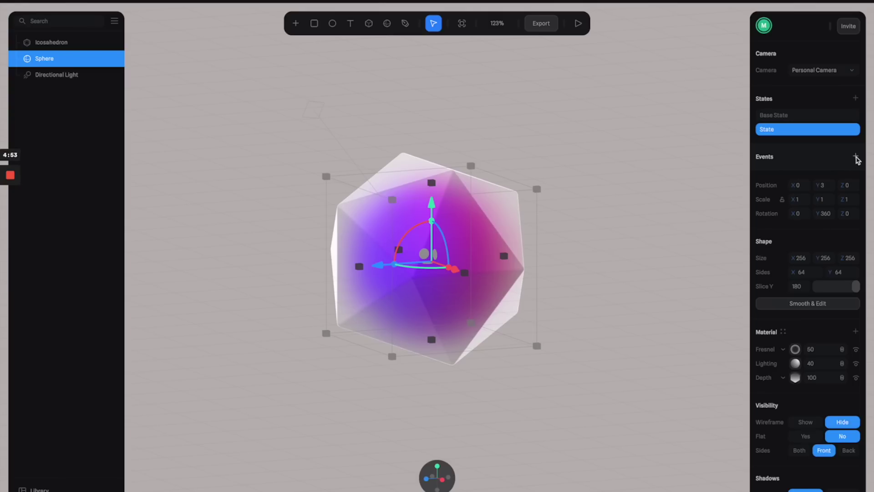
Add a Start event to the sphere that transitions to State with a duration of 3 seconds.
click(856, 157)
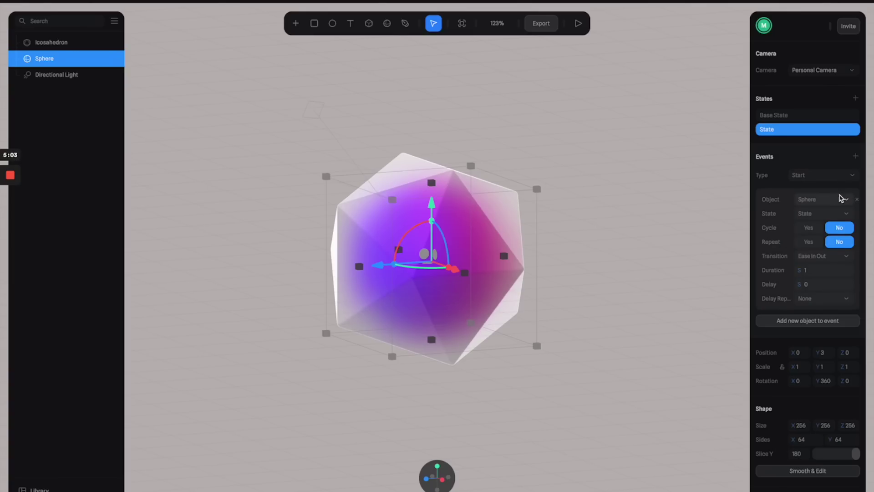
click(838, 215)
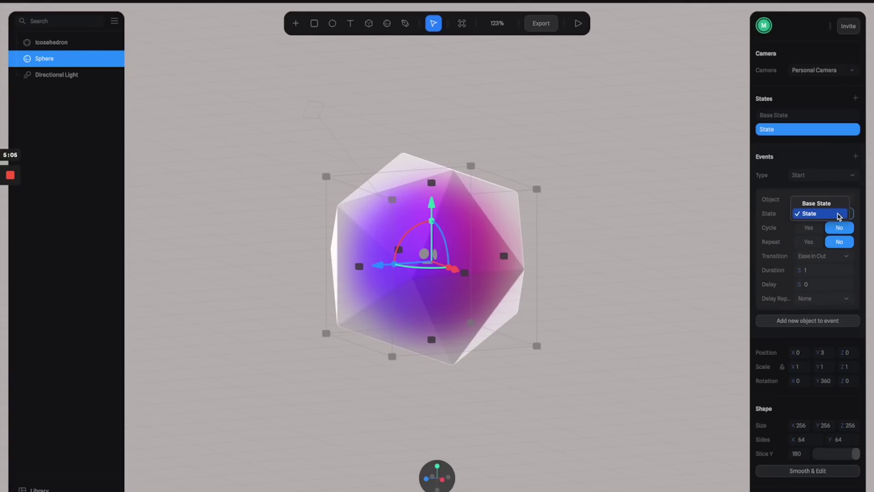
click(832, 214)
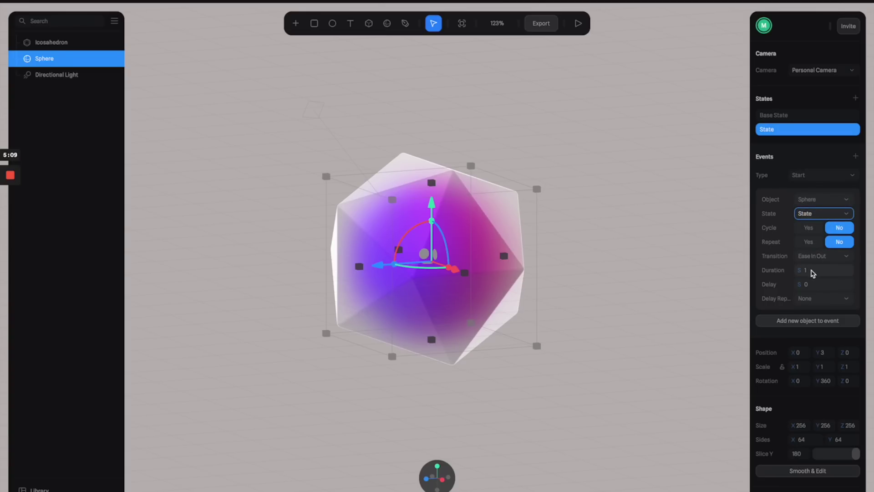
click(812, 272)
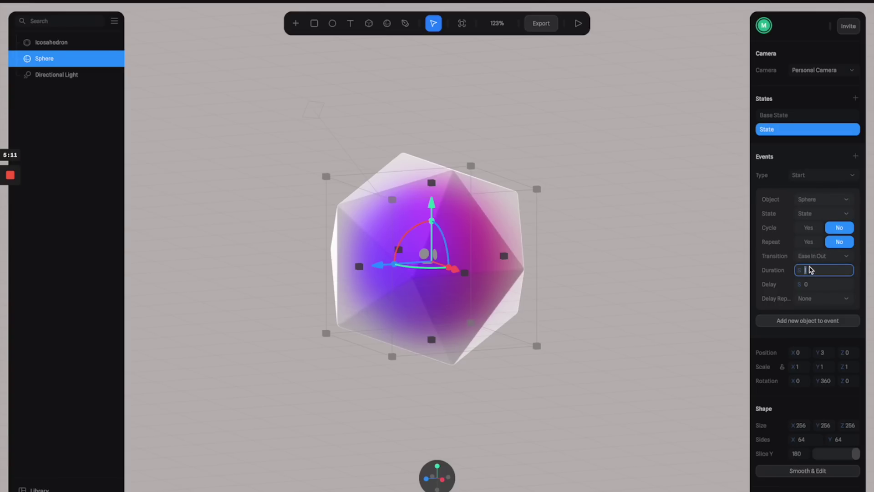
text(3)
key(Return)
Turn on Repeat for the sphere's Start event, previewing the animation before and after the change.
click(579, 23)
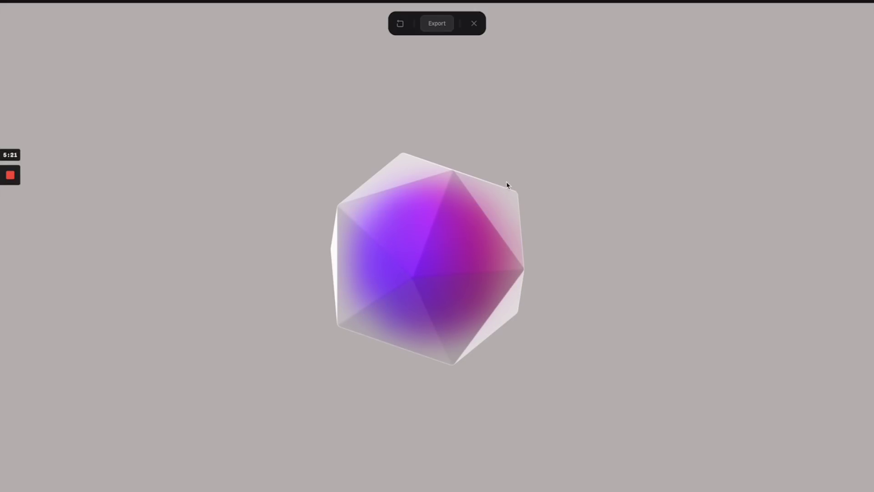
click(474, 23)
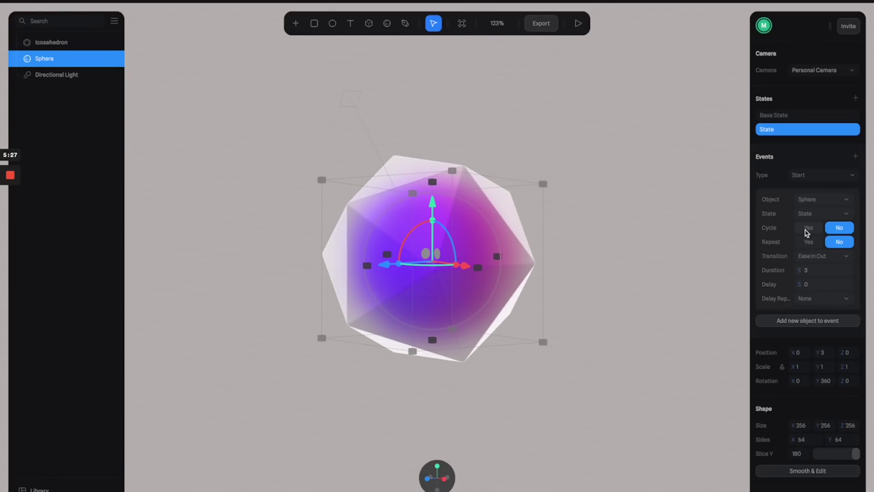
click(809, 243)
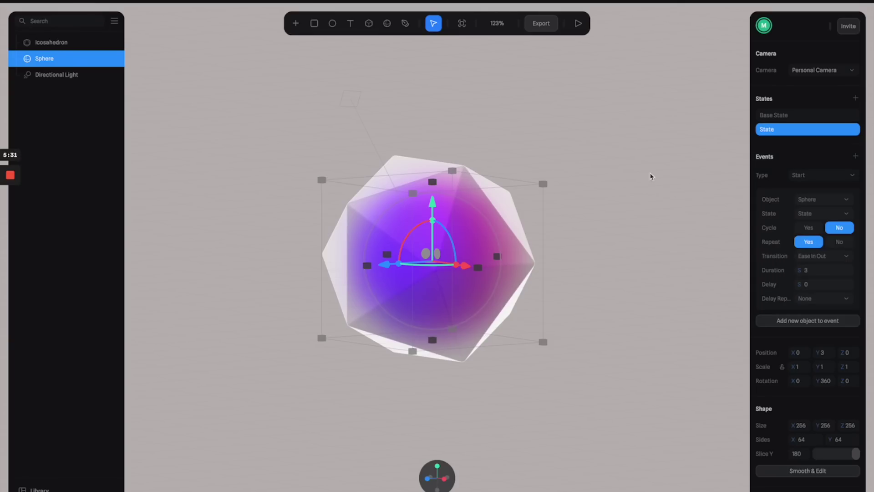
click(578, 24)
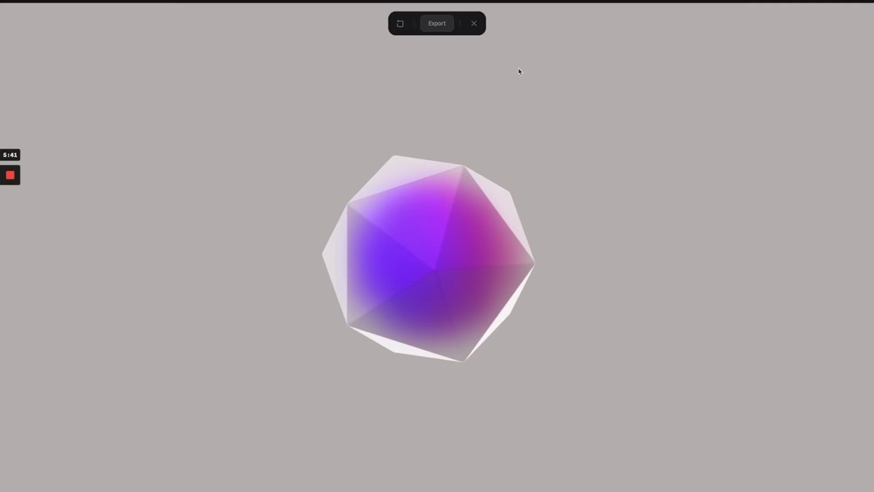
click(474, 23)
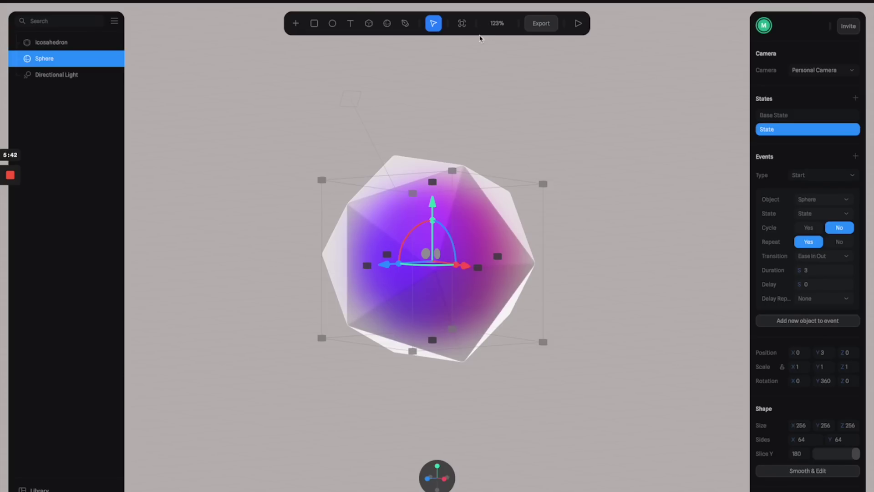
Add a new state to the icosahedron and set its Y rotation to -360 in that state.
click(546, 122)
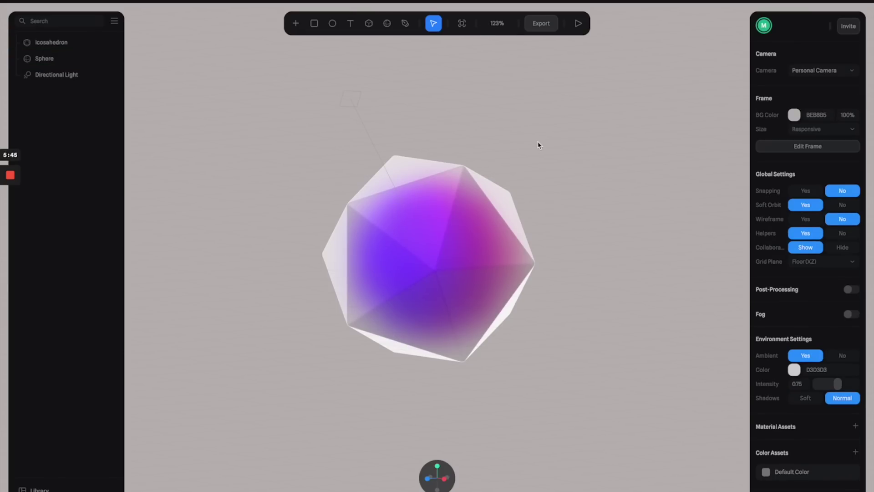
click(466, 187)
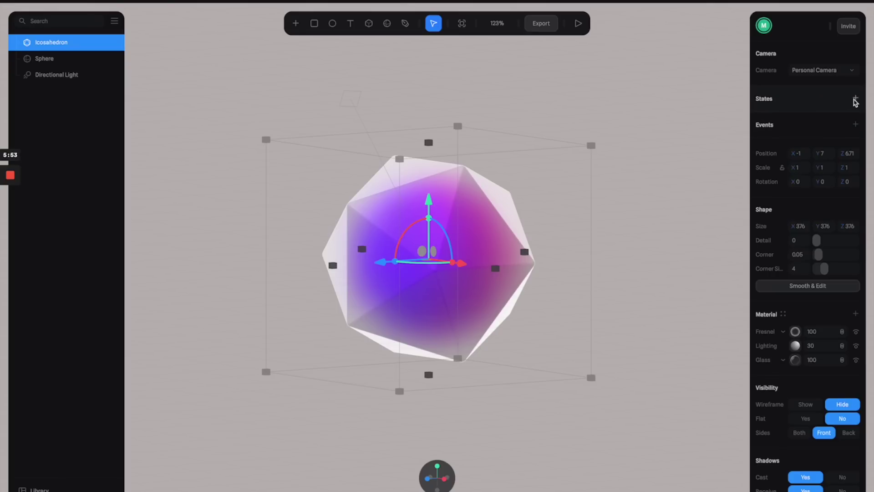
click(855, 98)
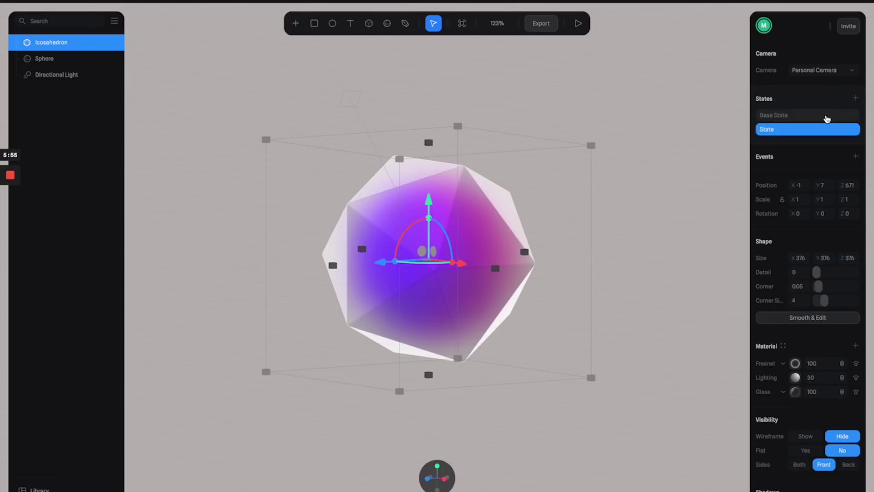
click(828, 119)
click(822, 132)
click(824, 214)
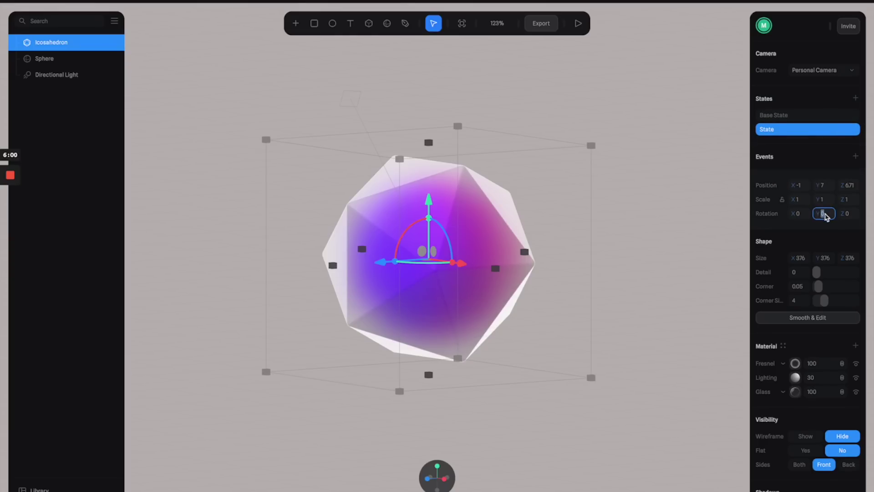
key(BackSpace)
text(-360)
key(Return)
Add a Start event to the icosahedron with Repeat on, a 10-second duration and a Linear transition, and preview the animation.
click(855, 156)
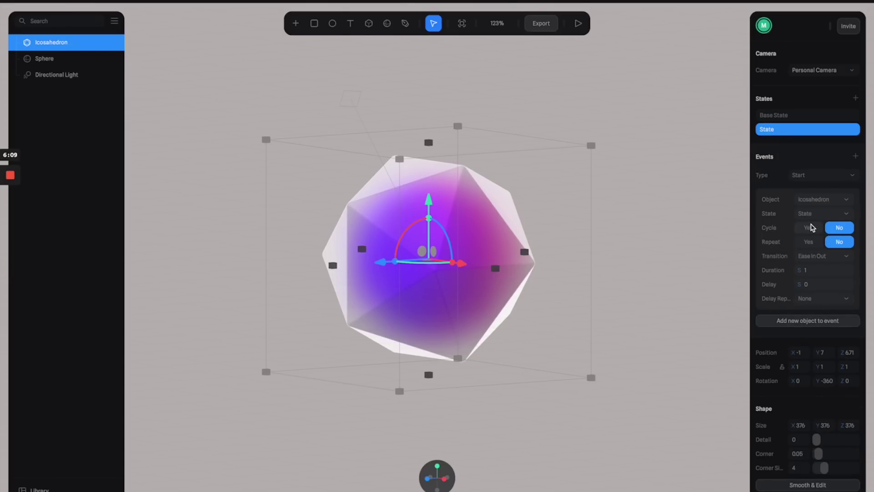
click(810, 243)
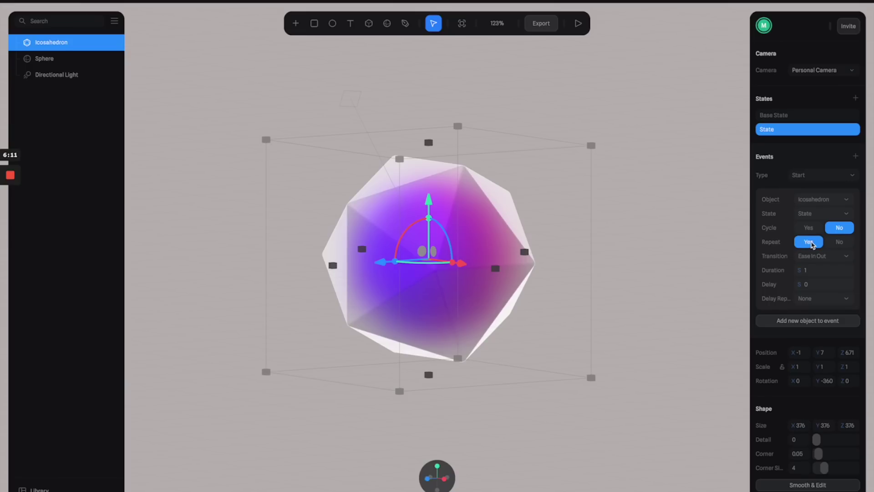
click(813, 273)
text(1)
key(Return)
click(824, 257)
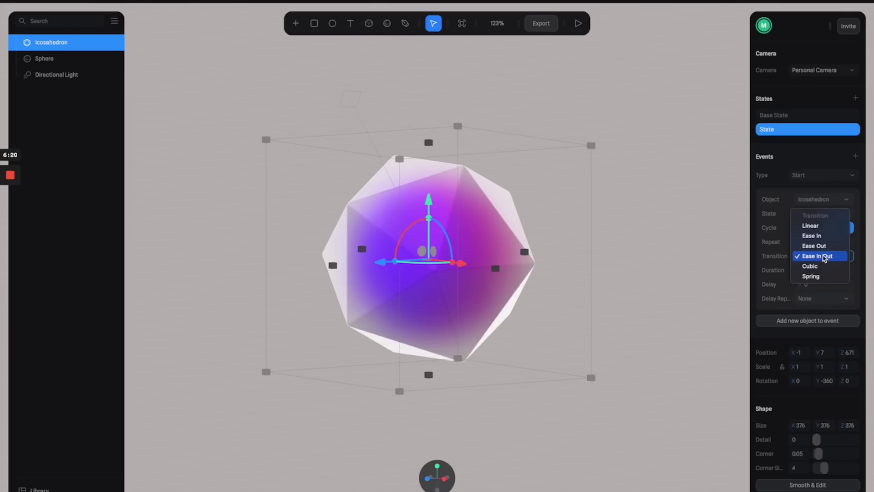
click(822, 227)
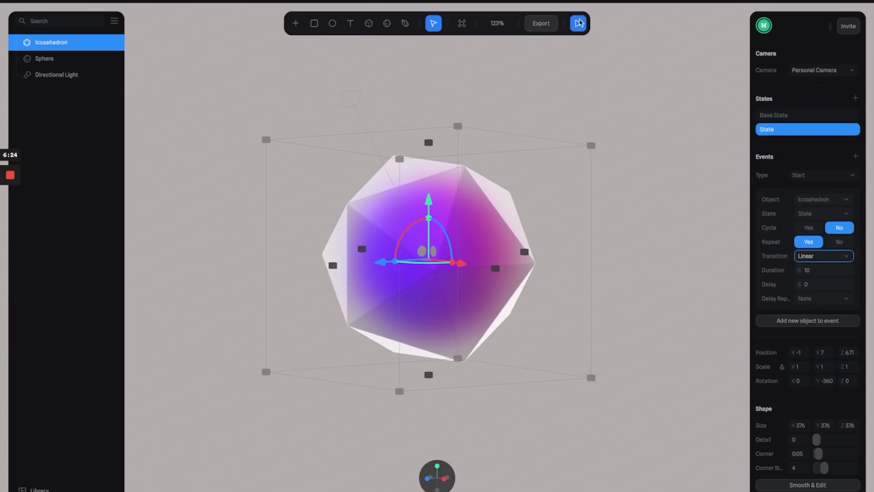
click(578, 23)
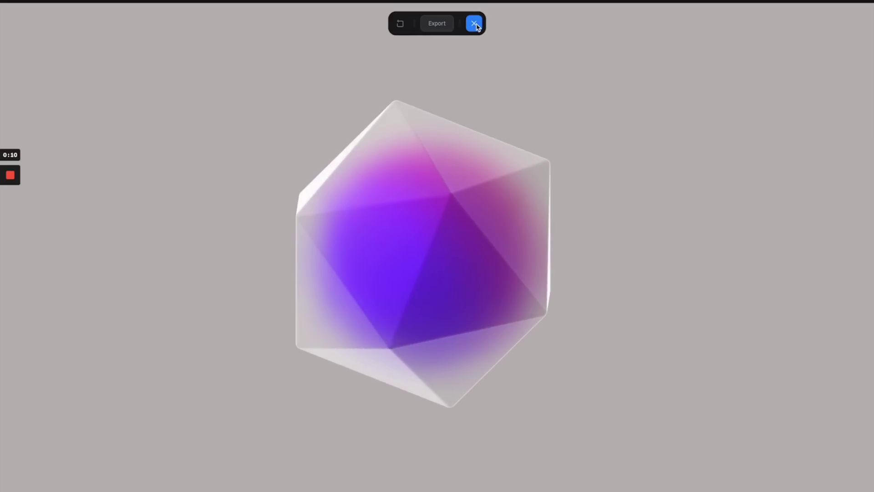
click(475, 24)
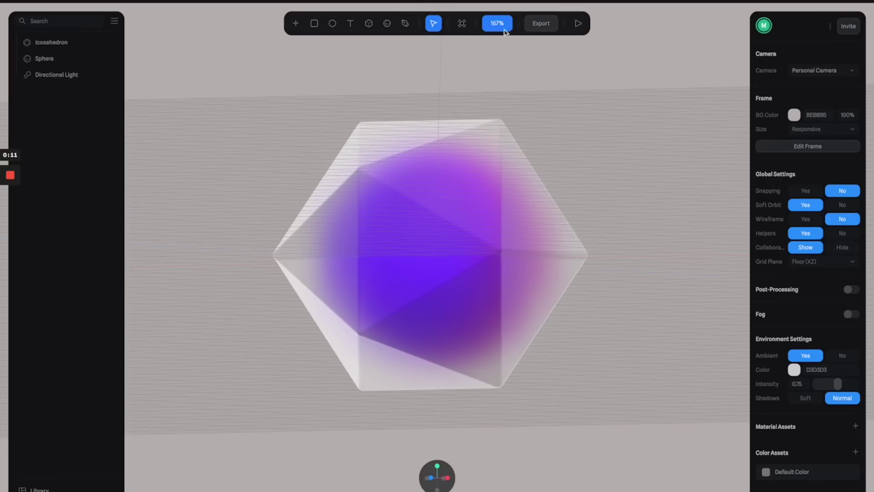
Set Logo, Pan, Zoom and Soft Orbit to No in the Public URL export, update it and copy the embed code.
click(542, 25)
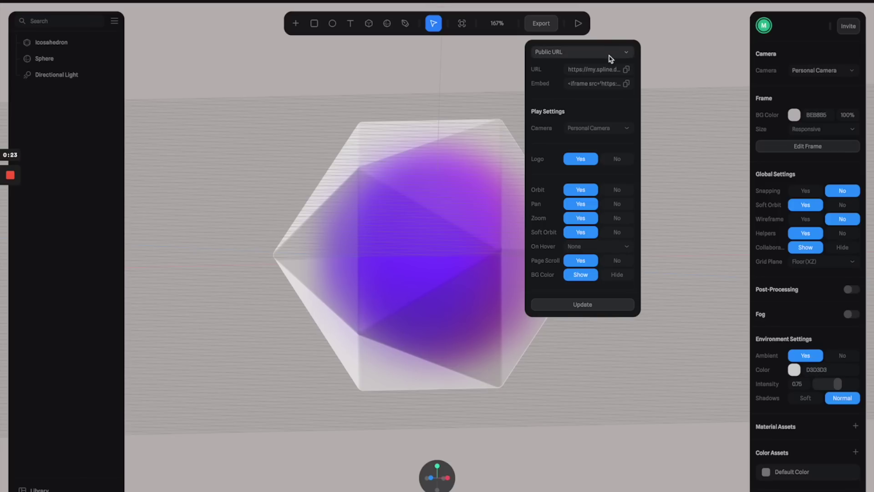
click(620, 161)
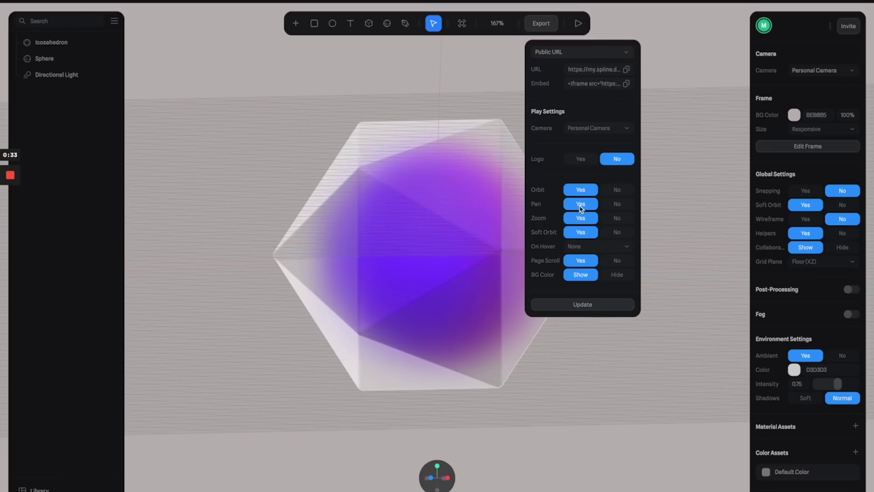
click(617, 206)
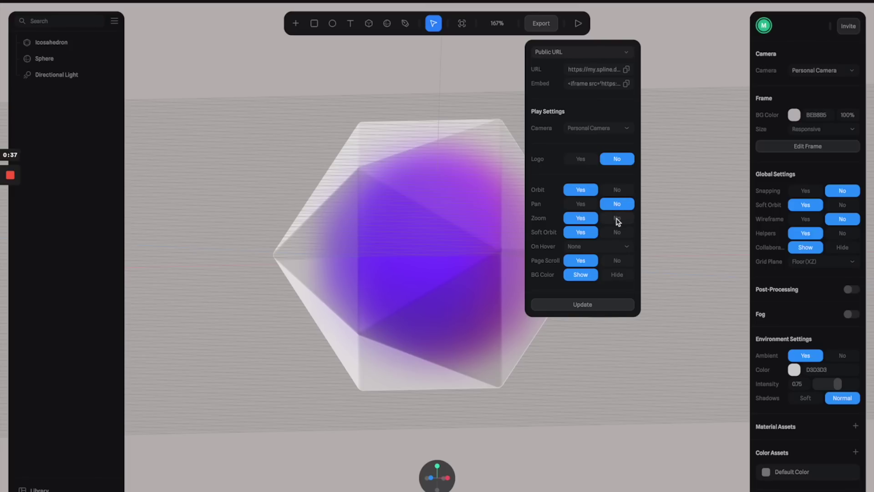
click(618, 220)
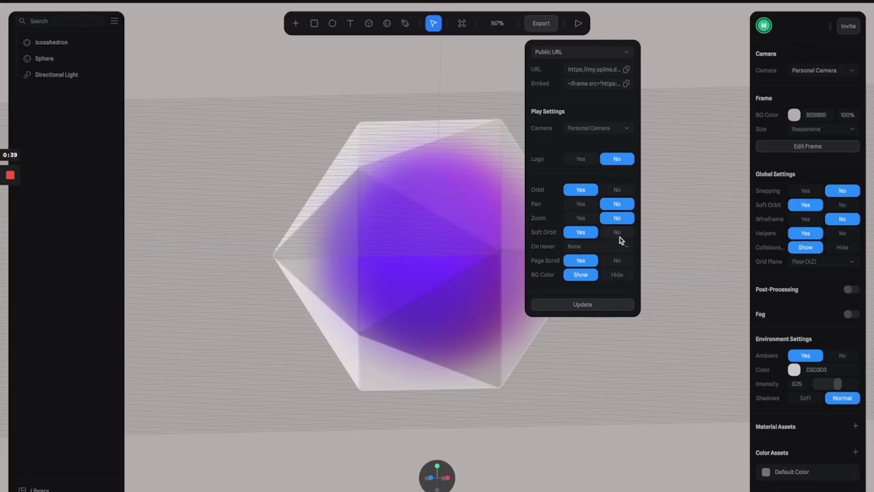
click(618, 233)
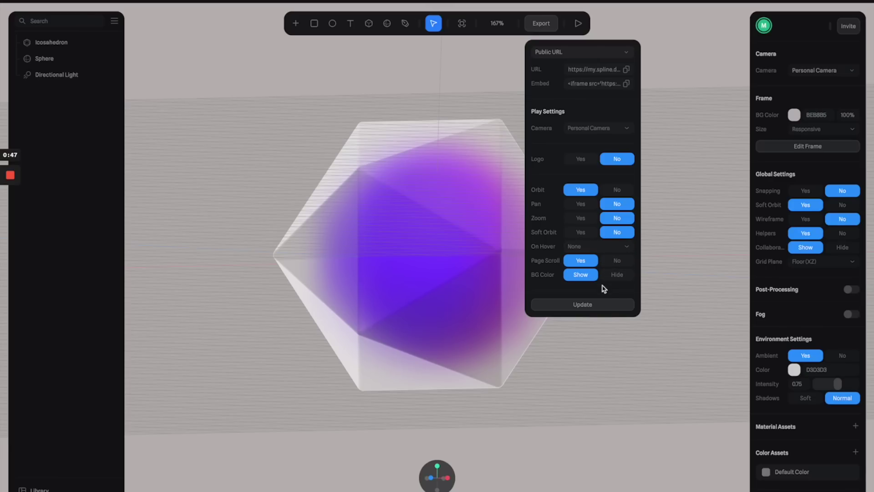
click(590, 306)
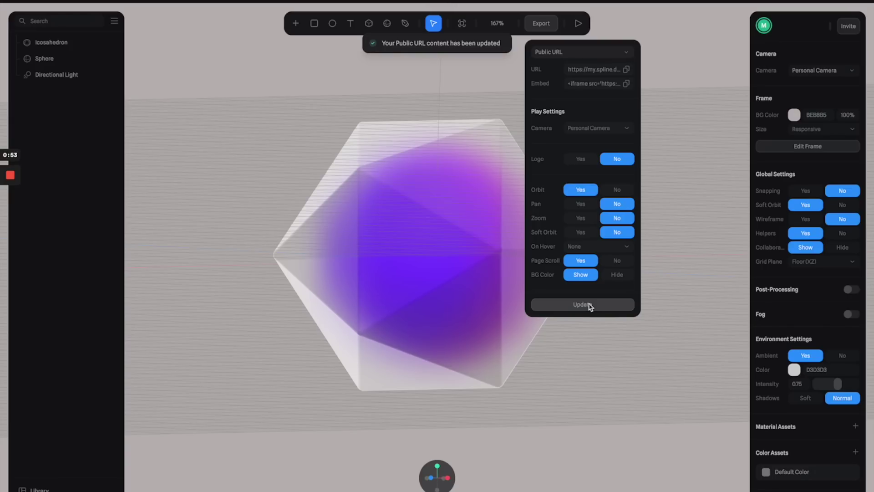
click(627, 84)
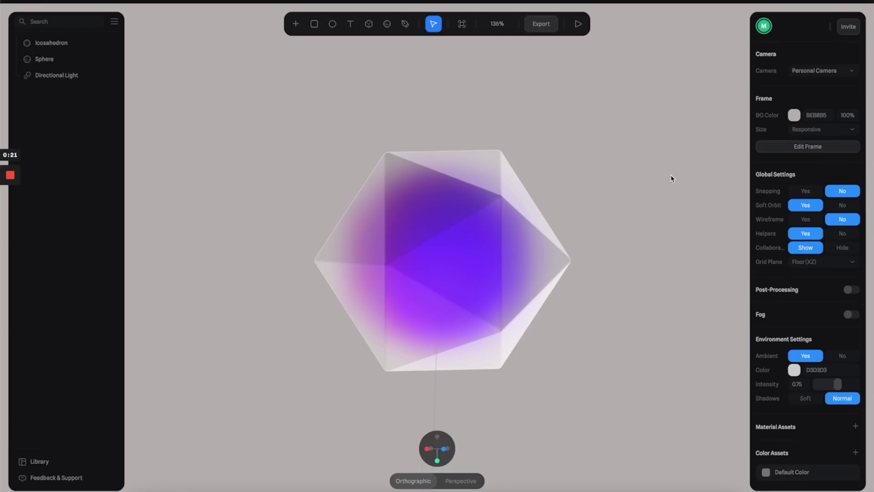
Copy the scene's background colour BEB8B5 and apply it as the Body background colour in Webflow.
click(821, 118)
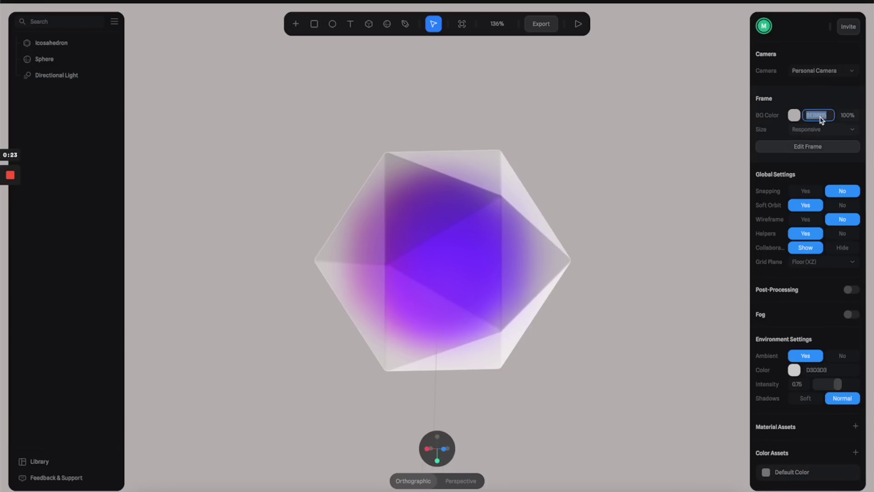
key(super+Tab)
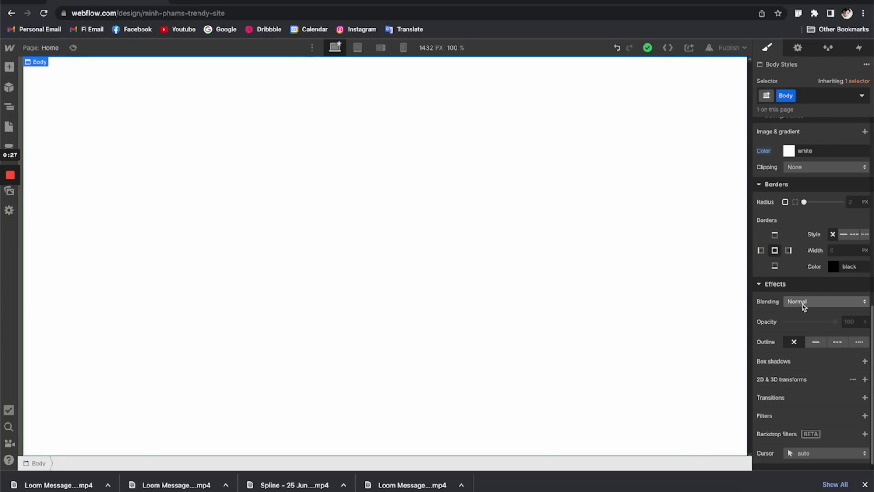
scroll(801, 300, down, 1)
click(790, 138)
triple_click(780, 261)
key(ctrl+v)
key(Return)
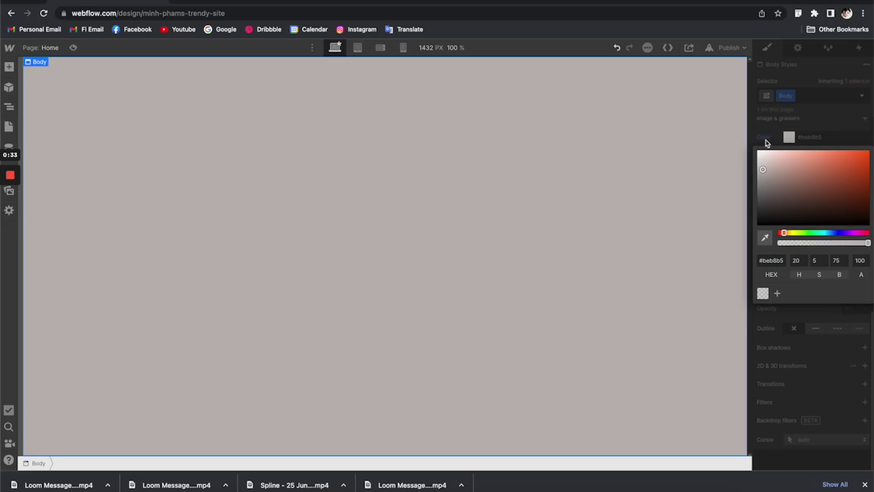
click(788, 137)
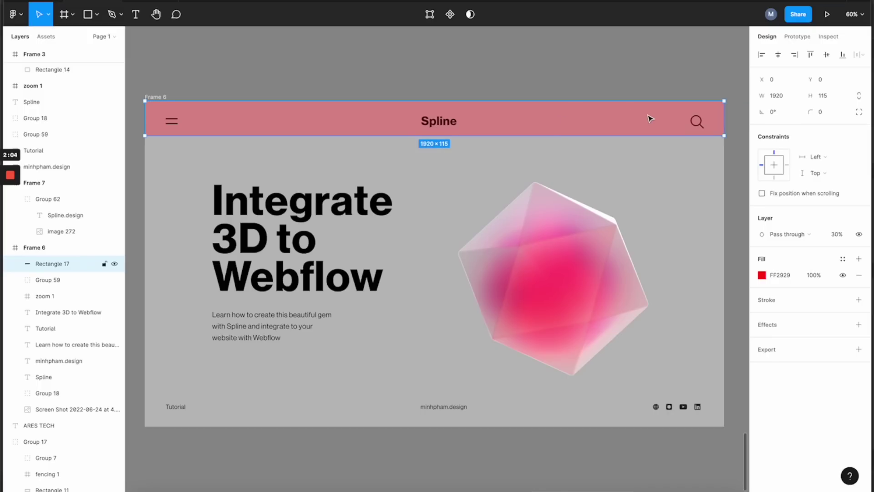
In Figma, resize the red rectangle to 1920 × 846 over the hero area, and to 1920 × 118 over the footer area.
drag(650, 119, 601, 392)
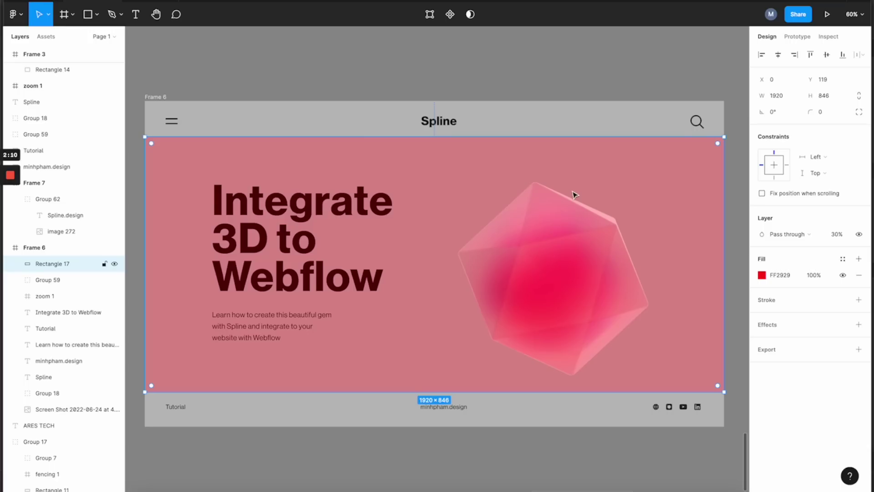
drag(576, 193, 572, 230)
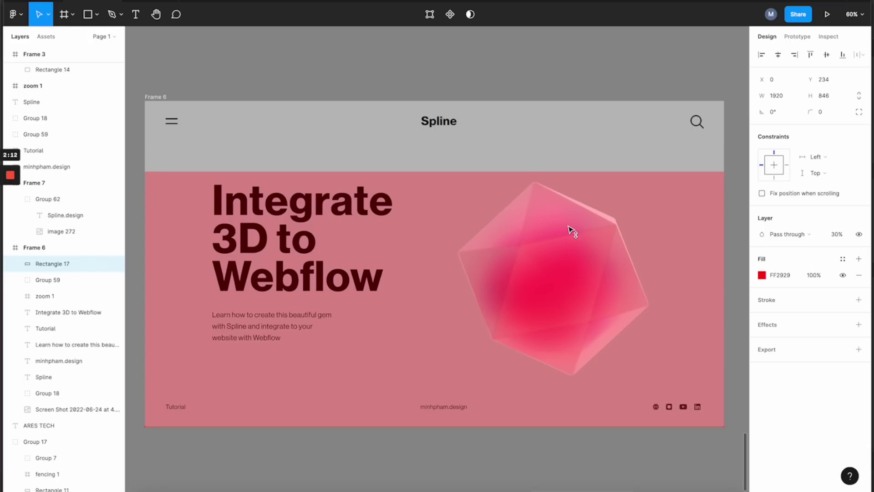
drag(557, 171, 544, 391)
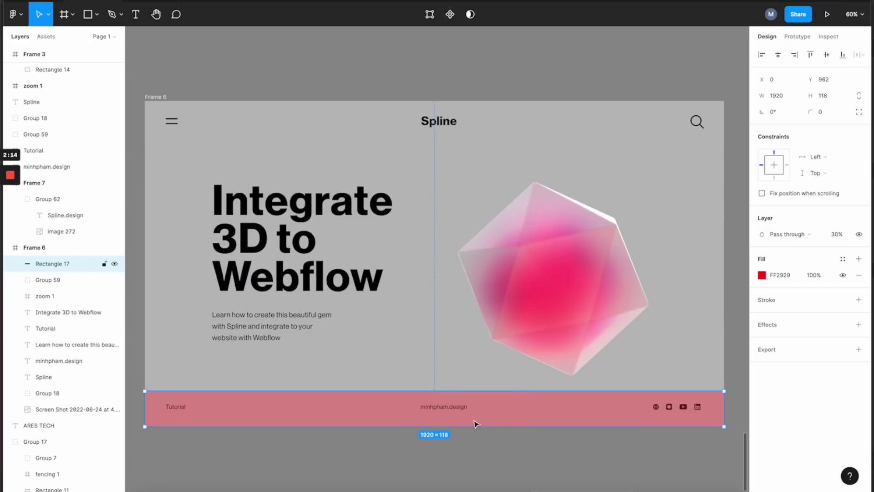
Switch to Webflow, add a section to the Body and give it a new class named Header.
key(super+Tab)
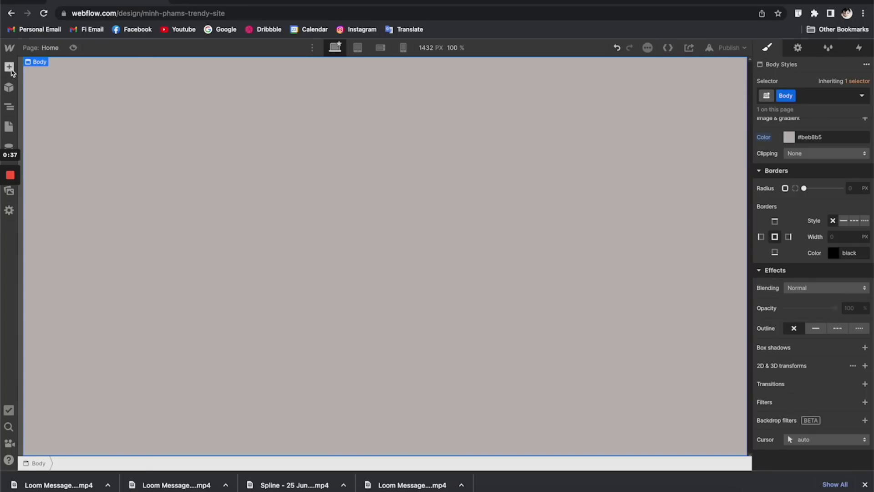
click(9, 68)
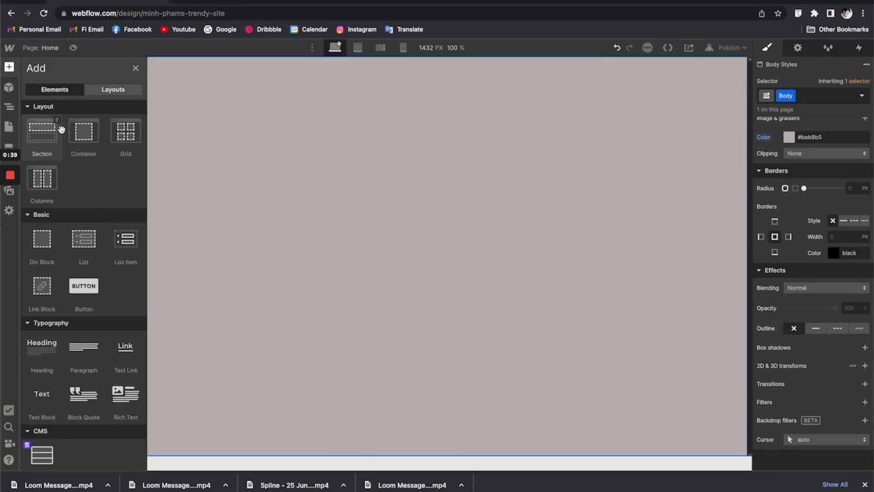
drag(43, 134, 317, 135)
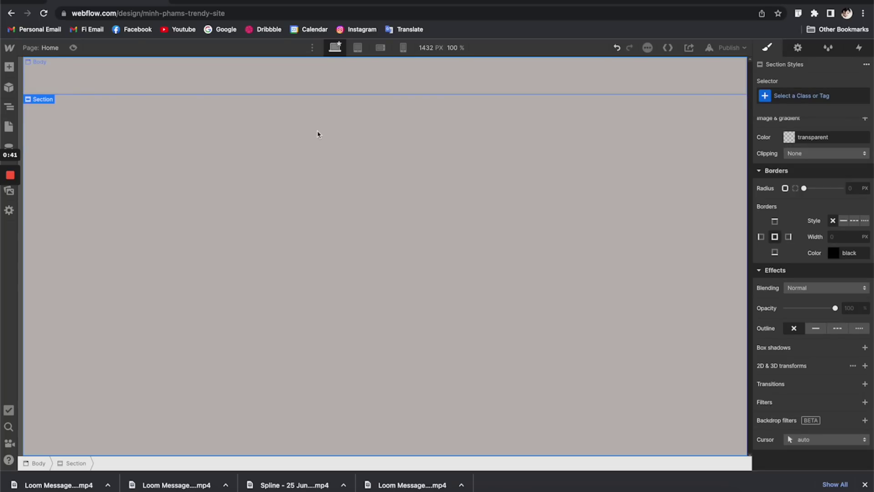
click(811, 97)
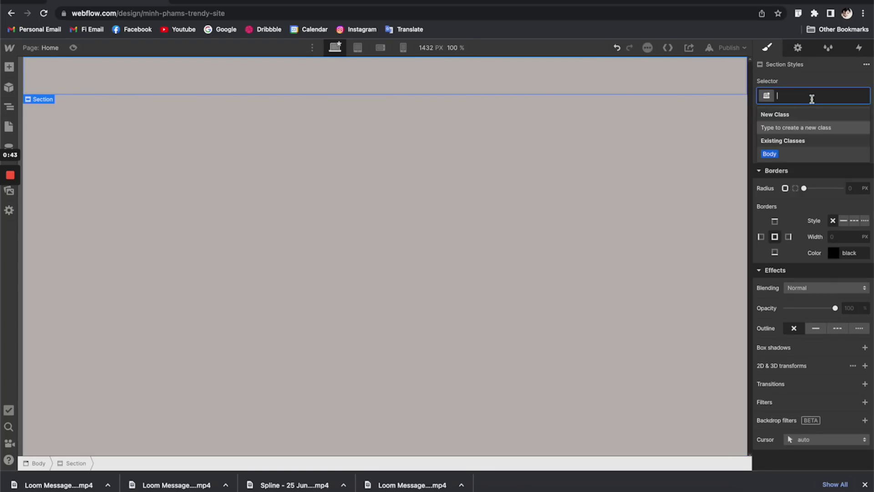
text(Header)
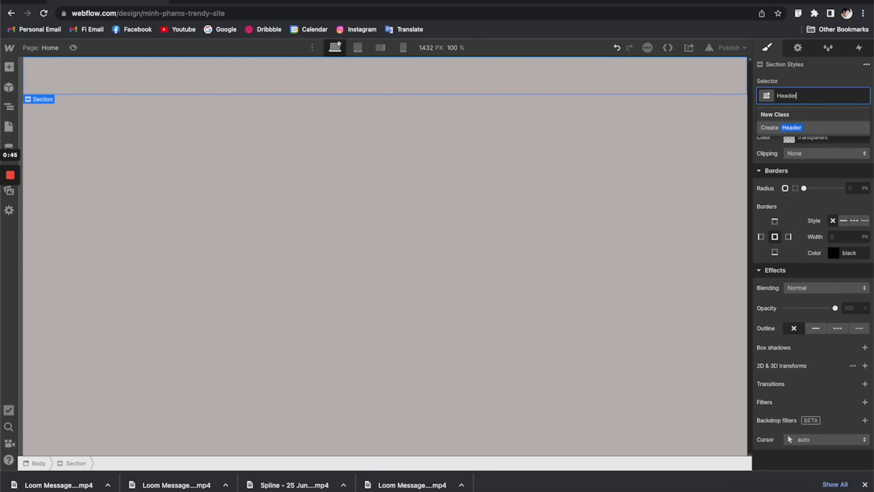
key(Return)
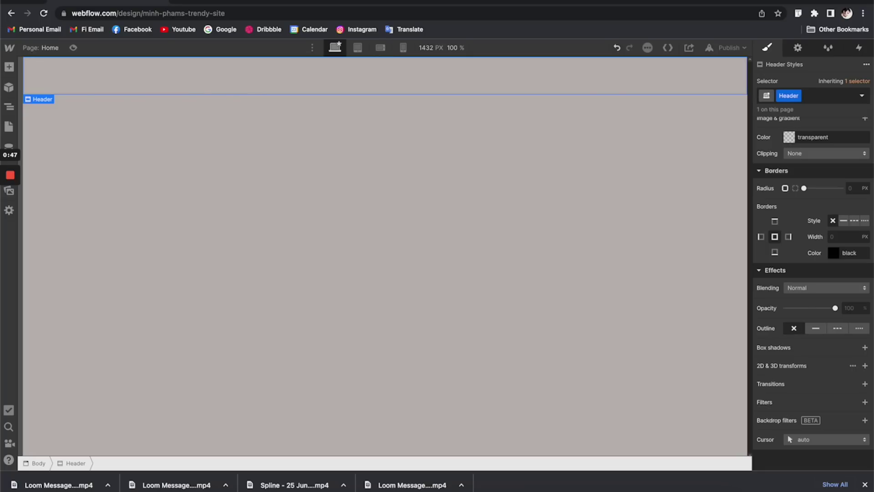
Add a second section below the Header and give it a new class named Hero.
click(8, 67)
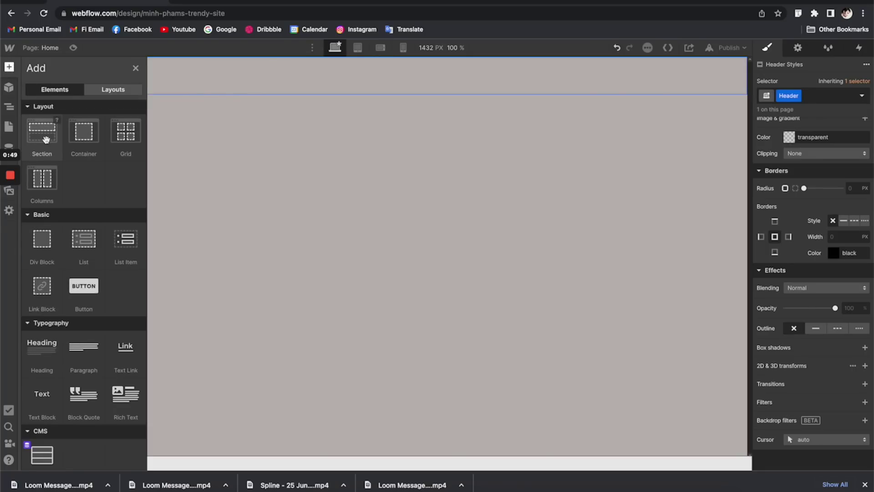
drag(46, 138, 338, 172)
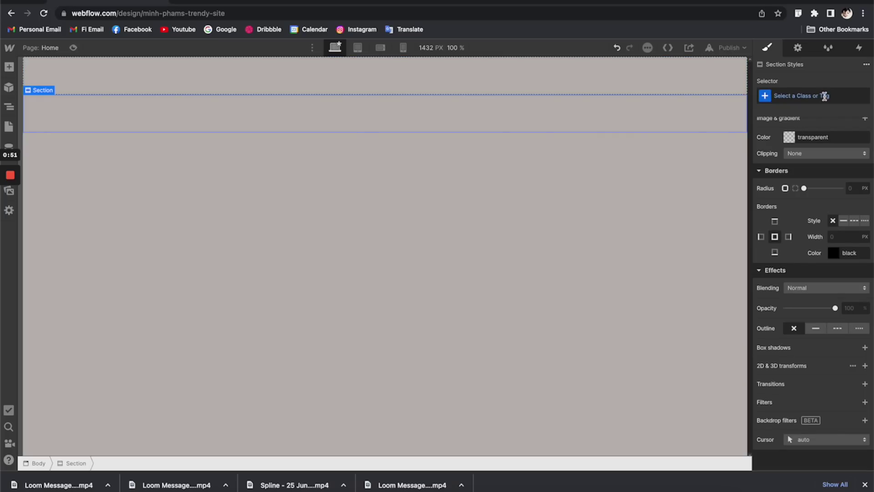
click(792, 100)
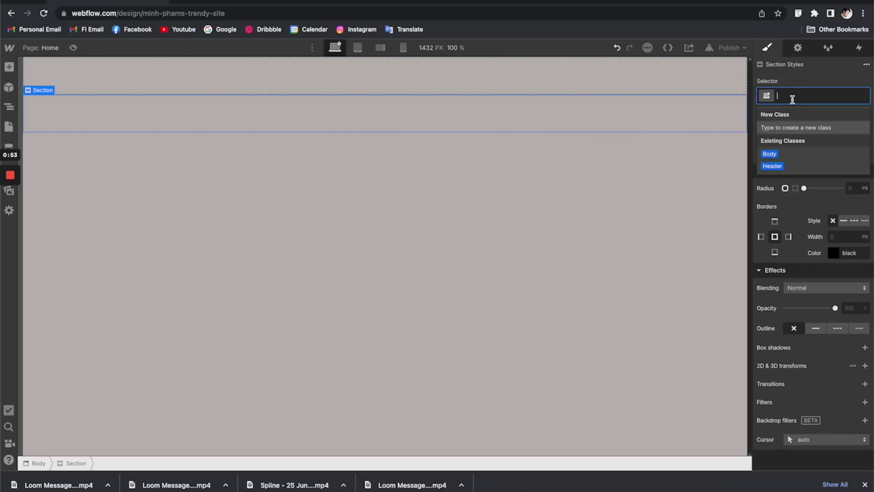
text(Hero)
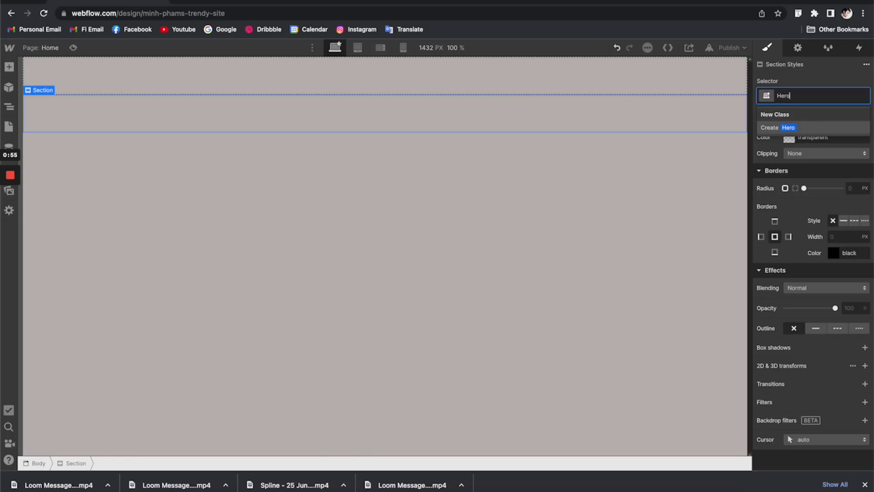
key(Return)
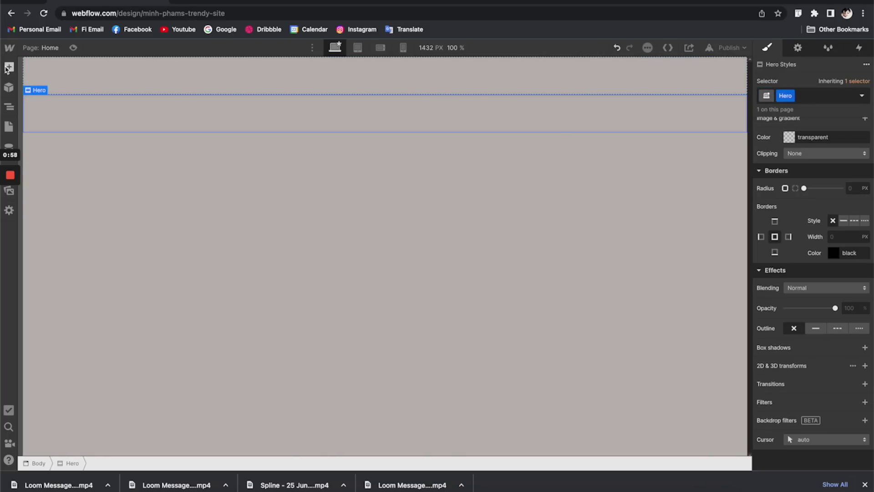
Add a third section below the Hero and give it a new class named footer.
click(9, 67)
drag(48, 133, 296, 184)
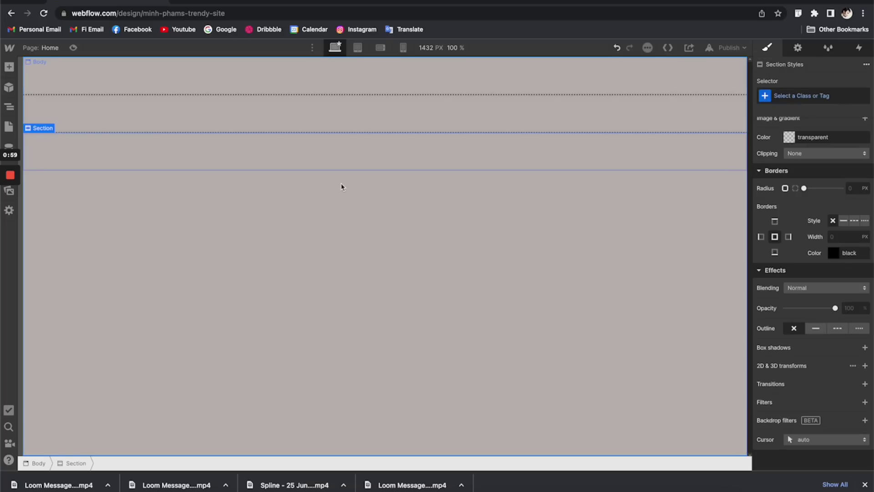
click(805, 95)
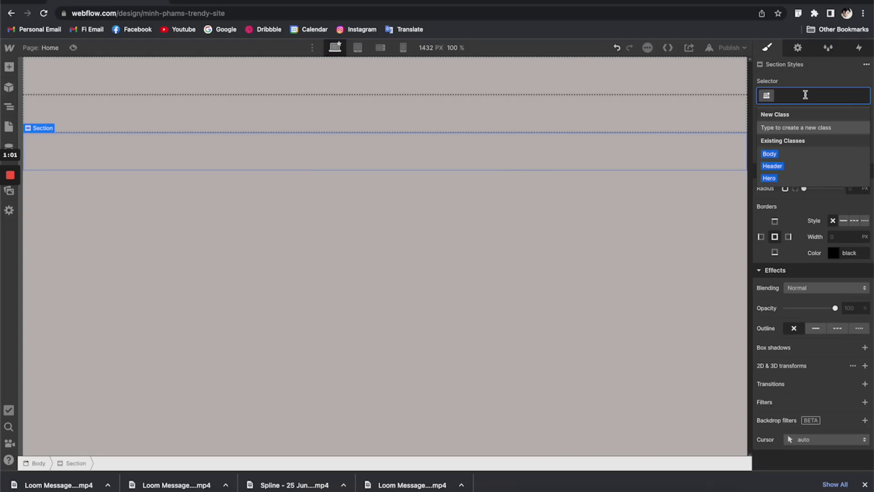
text(footer)
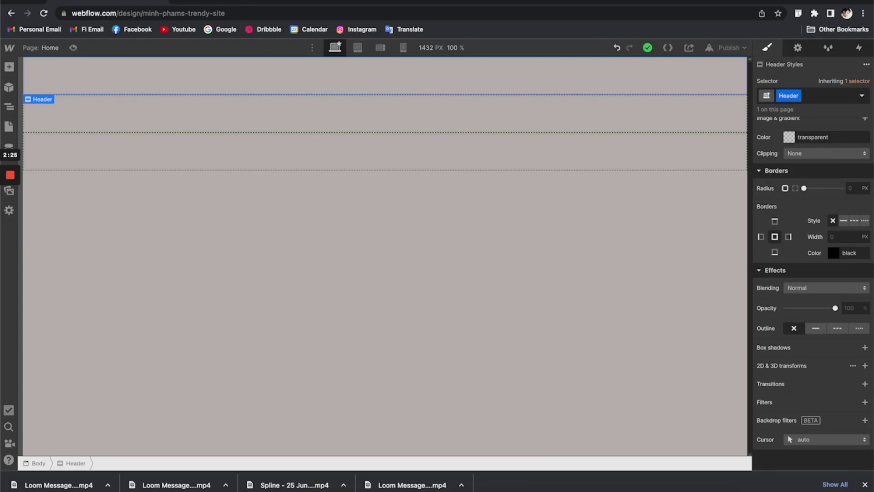
Place the menu icon Group 18.svg from the site assets into the Header section.
drag(224, 4, 259, 4)
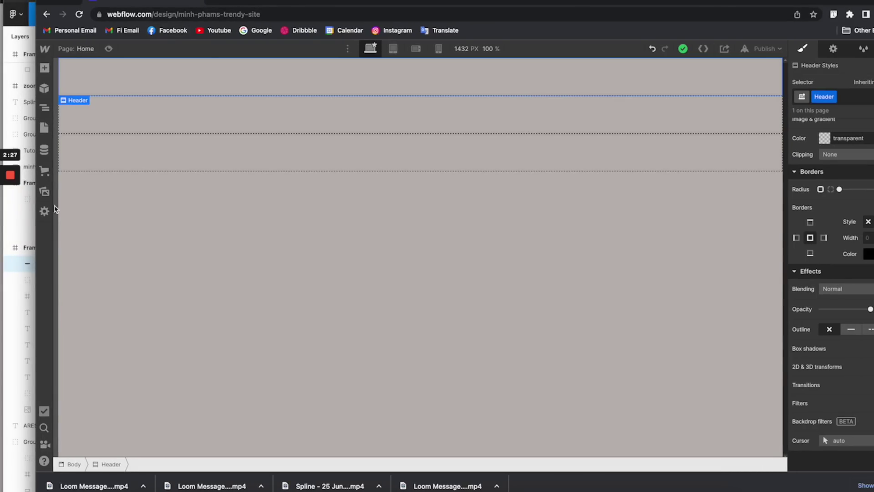
click(44, 191)
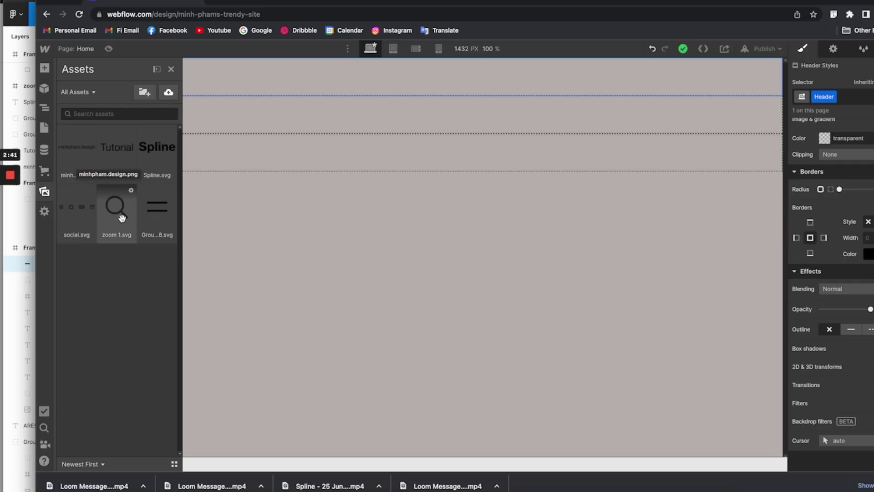
drag(157, 208, 79, 76)
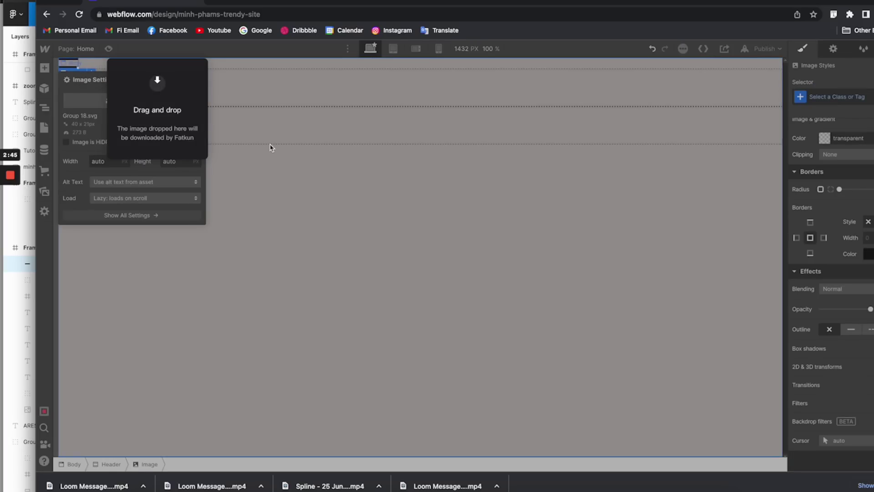
click(242, 150)
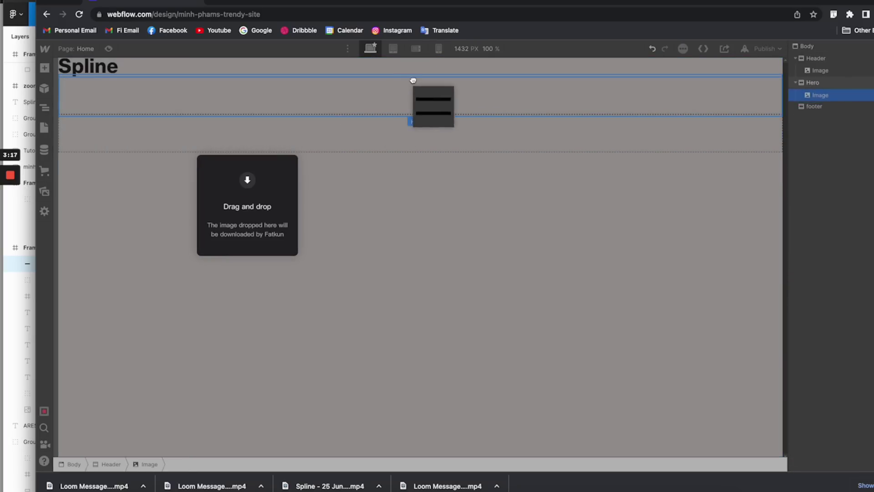
Move the menu icon into the Header beside the Spline logo and add the zoom 1.svg search icon after it.
drag(410, 80, 433, 68)
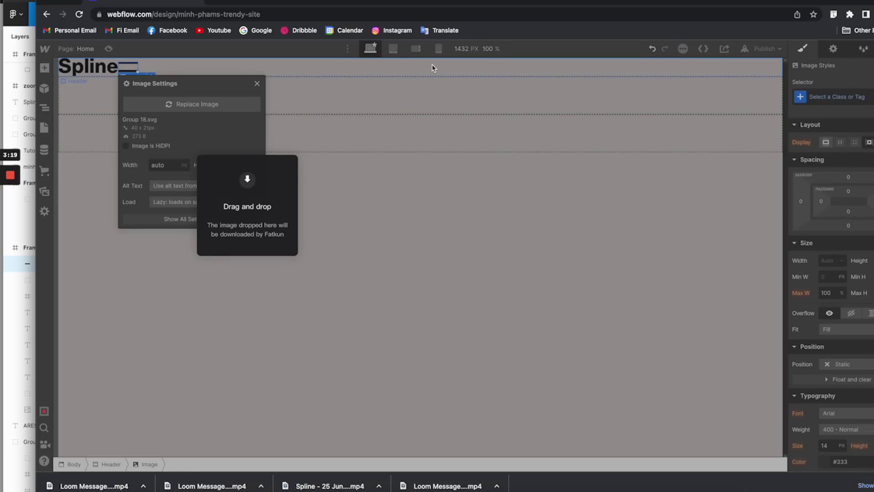
click(44, 191)
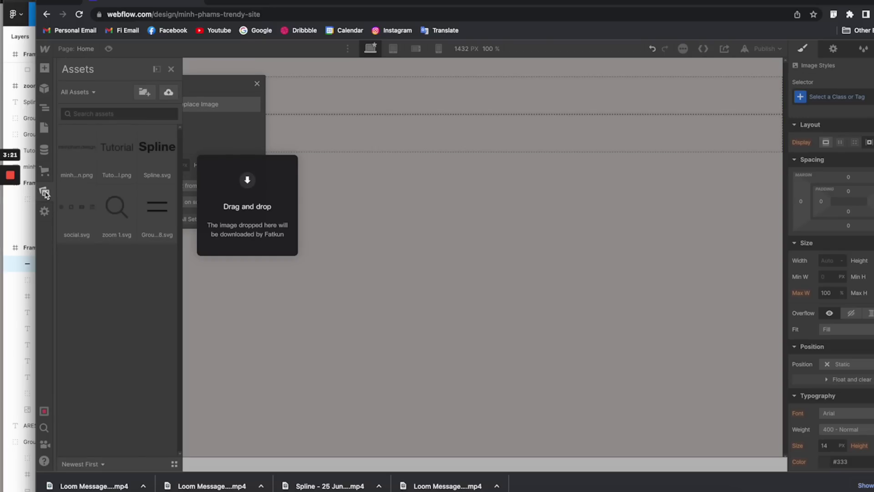
drag(117, 221, 430, 65)
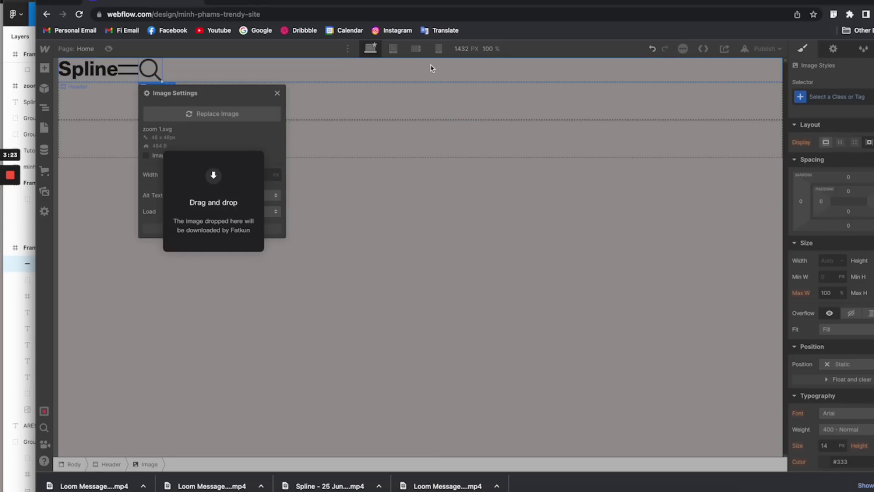
Lay out the Header section as a horizontal flexbox with centered alignment and space-between justification.
click(277, 93)
click(179, 91)
click(163, 62)
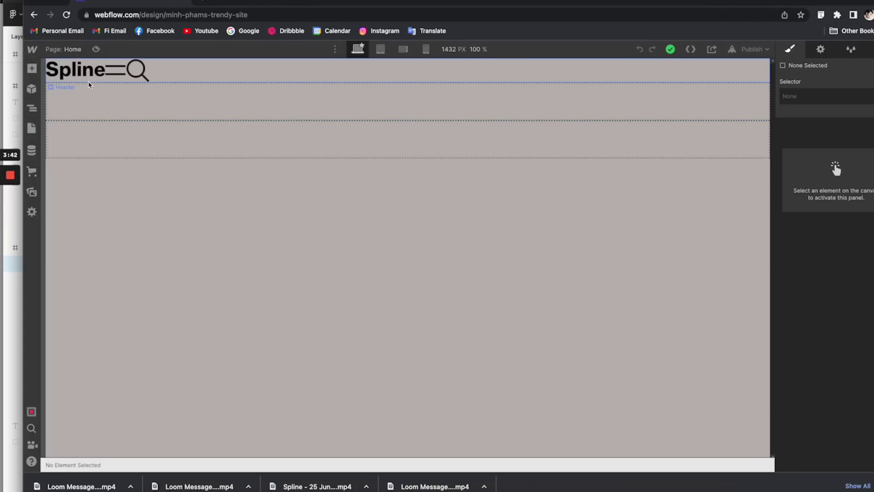
click(233, 70)
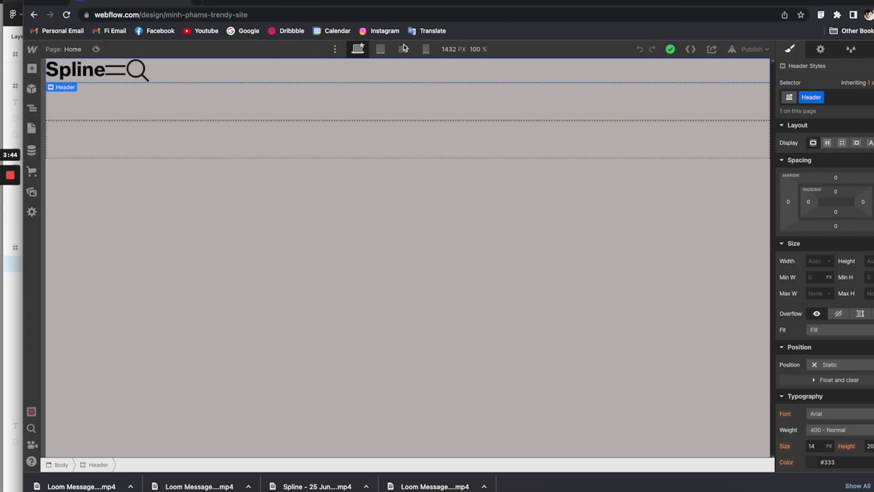
double_click(531, 2)
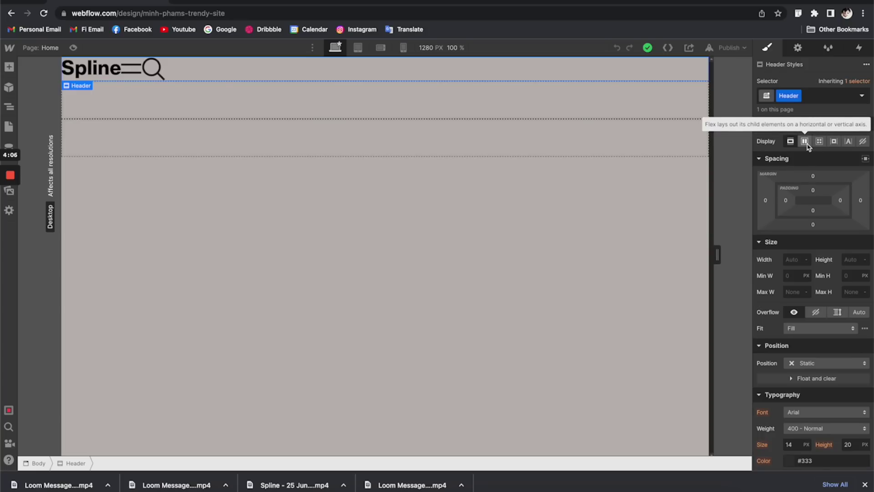
click(805, 141)
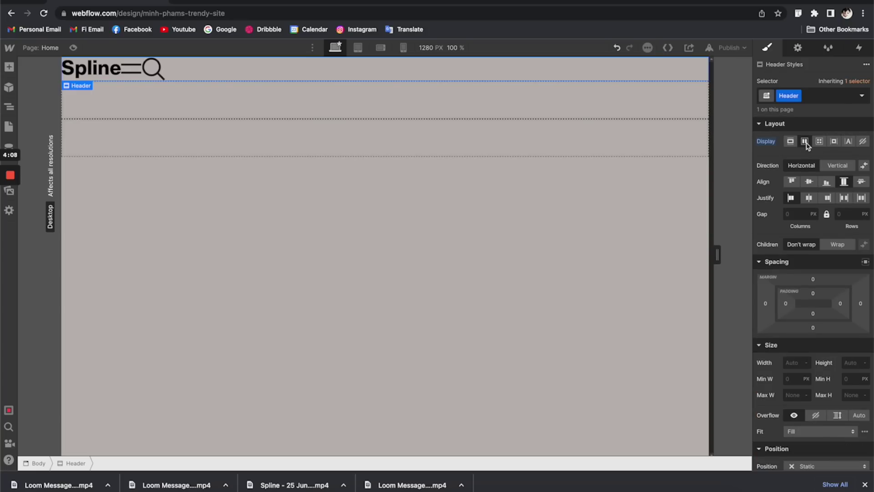
click(809, 181)
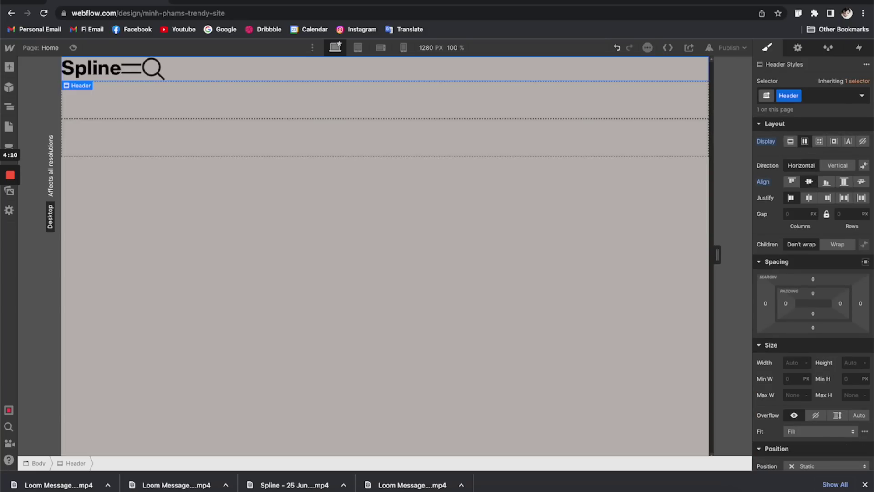
click(845, 198)
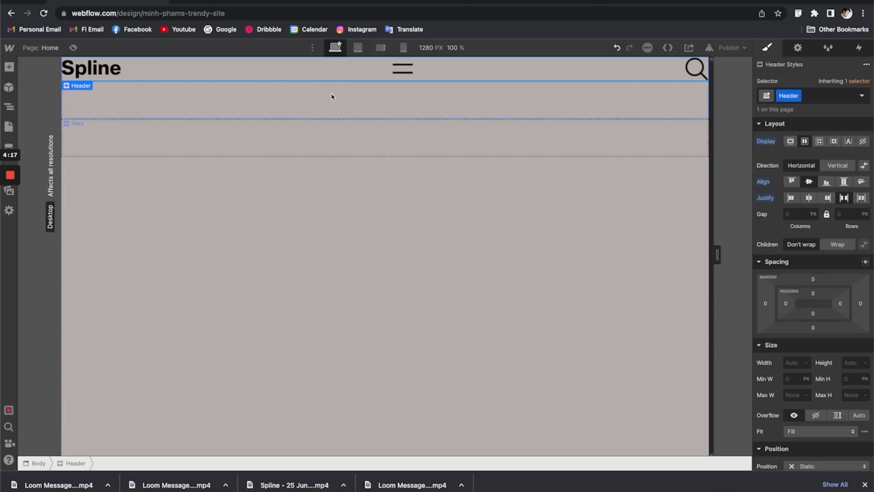
Reorder the Header's images so the menu icon comes first and the Spline logo sits in the middle.
click(10, 107)
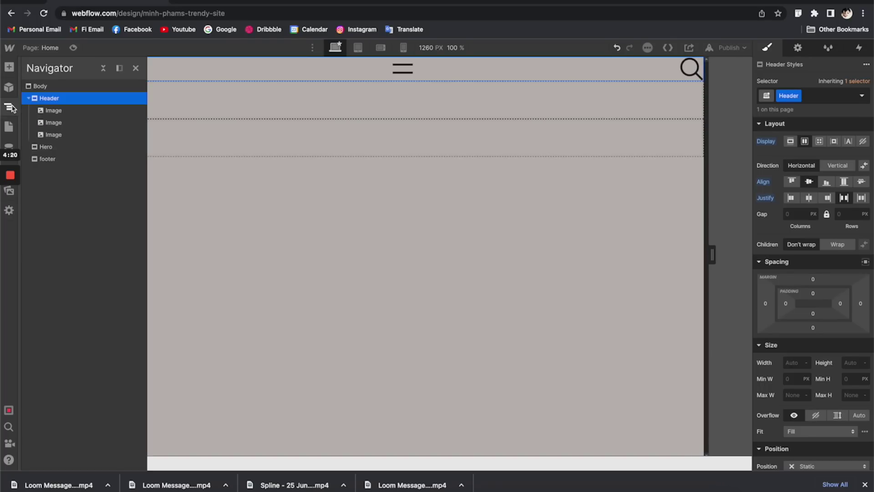
click(53, 111)
click(54, 122)
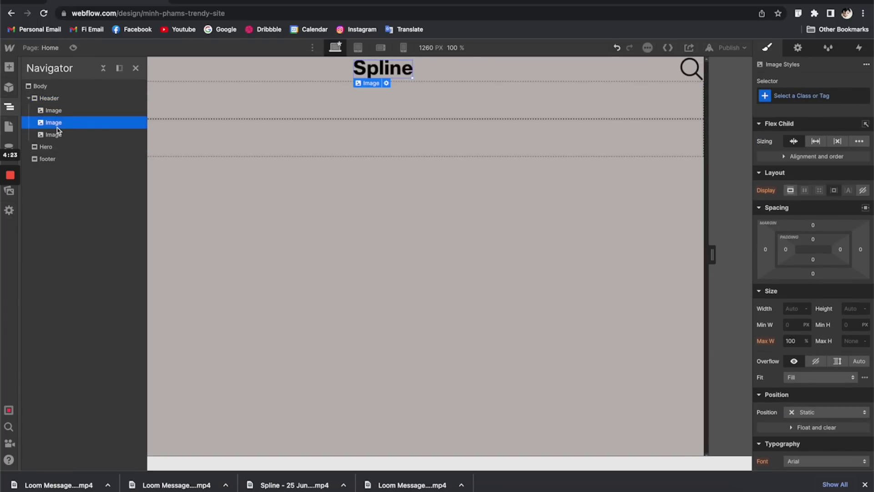
click(135, 69)
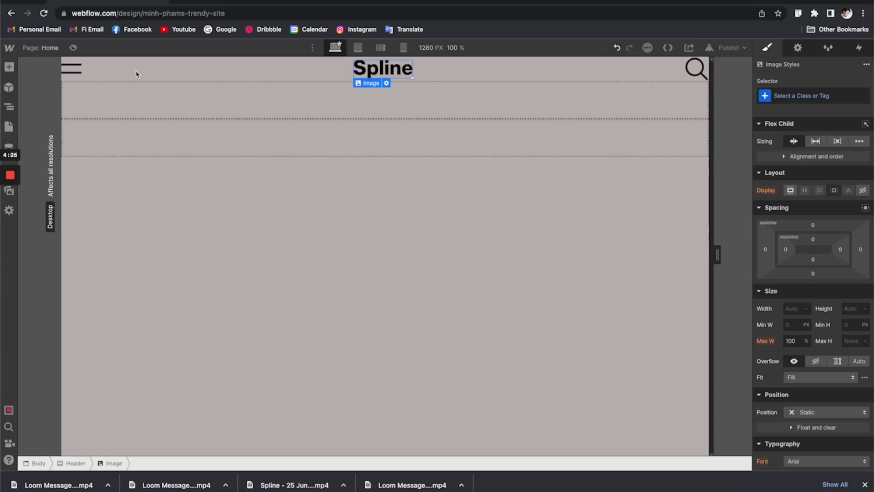
Set the Header section's left and right margins to 20 px.
click(540, 71)
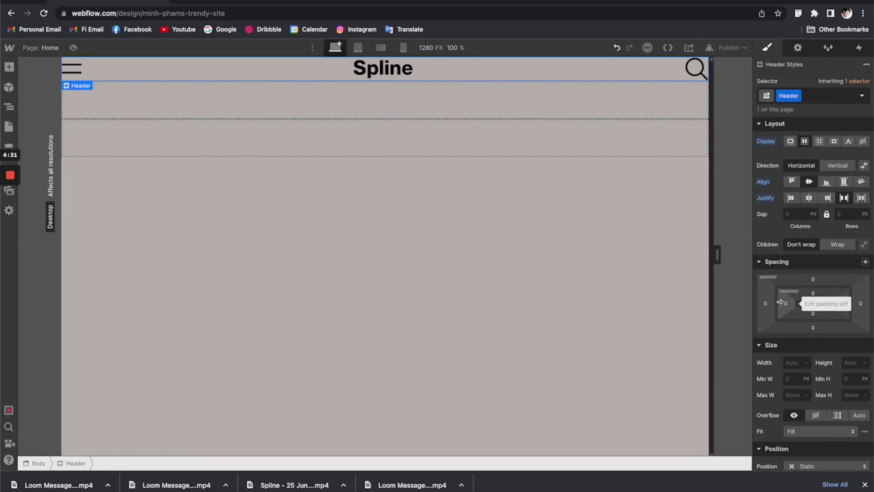
click(766, 303)
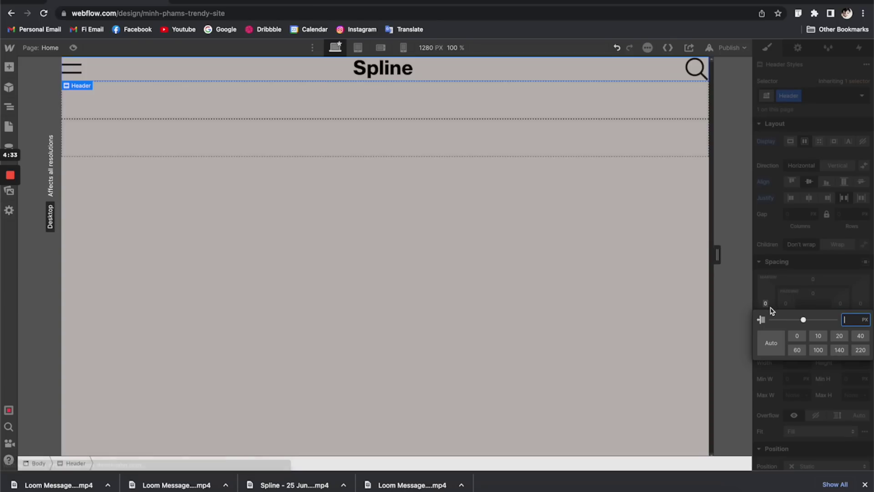
text(2)
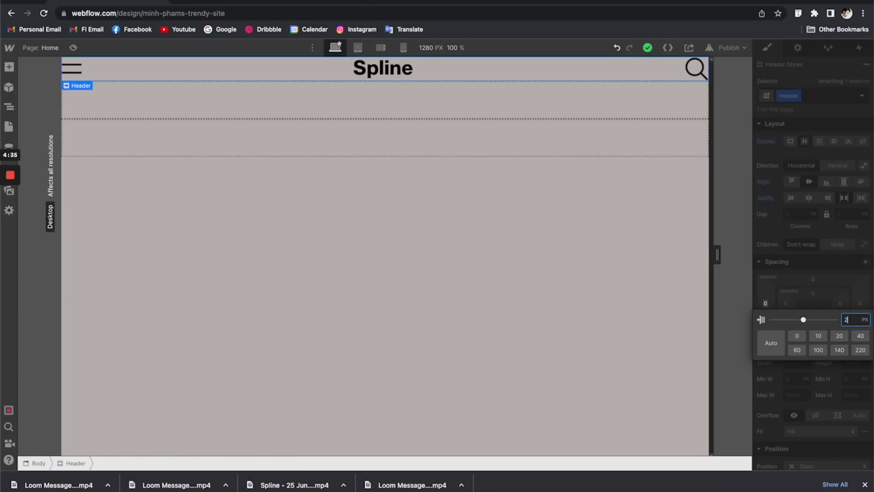
text(0)
key(Return)
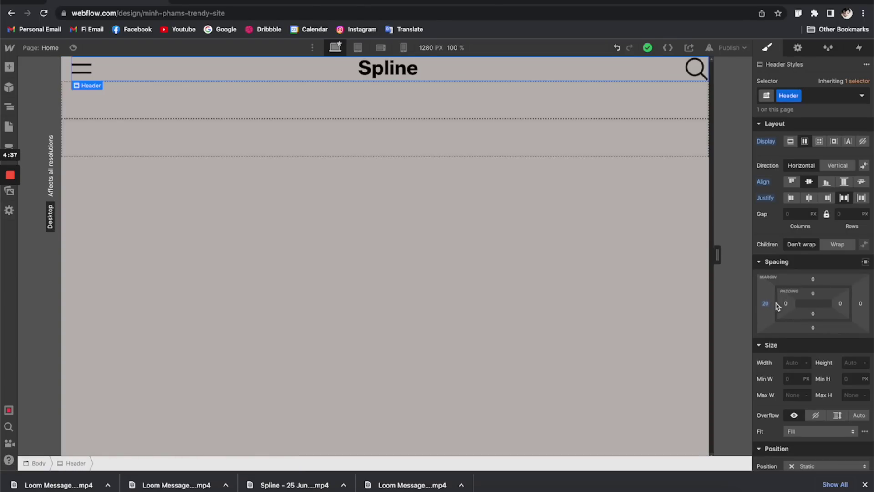
click(859, 305)
text(20)
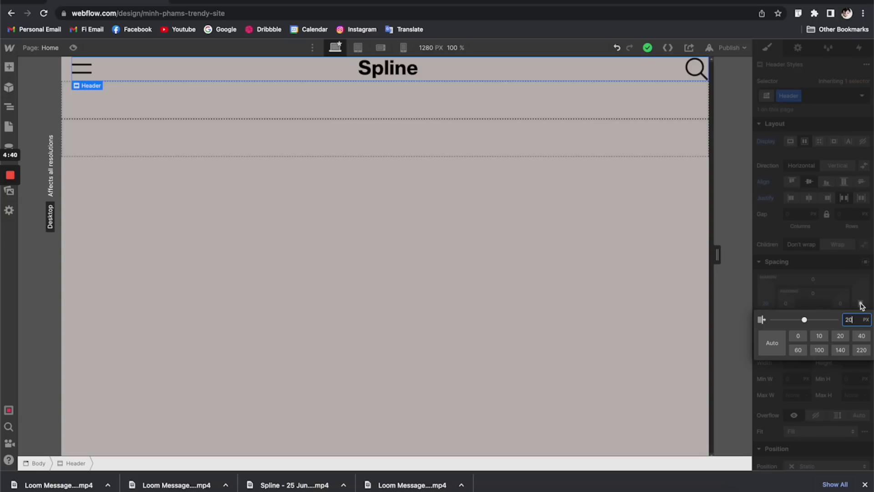
key(Return)
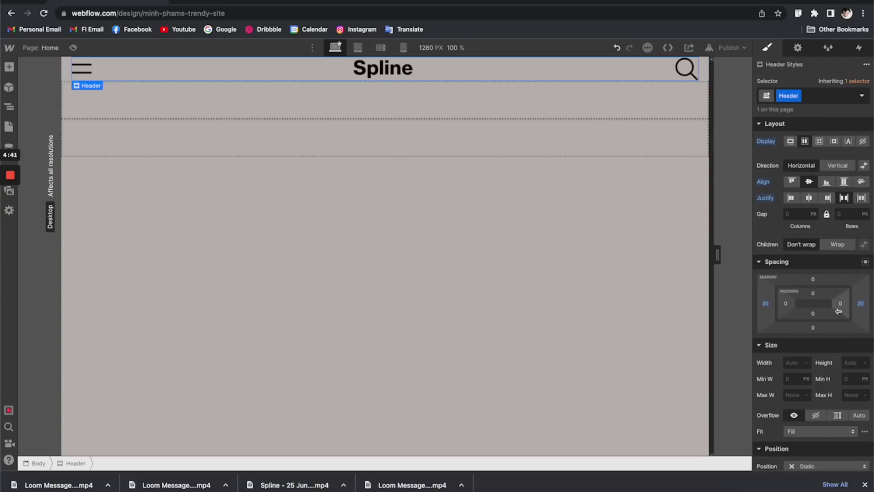
Set the Header section's top padding to 20 px.
click(813, 293)
text(20)
key(Return)
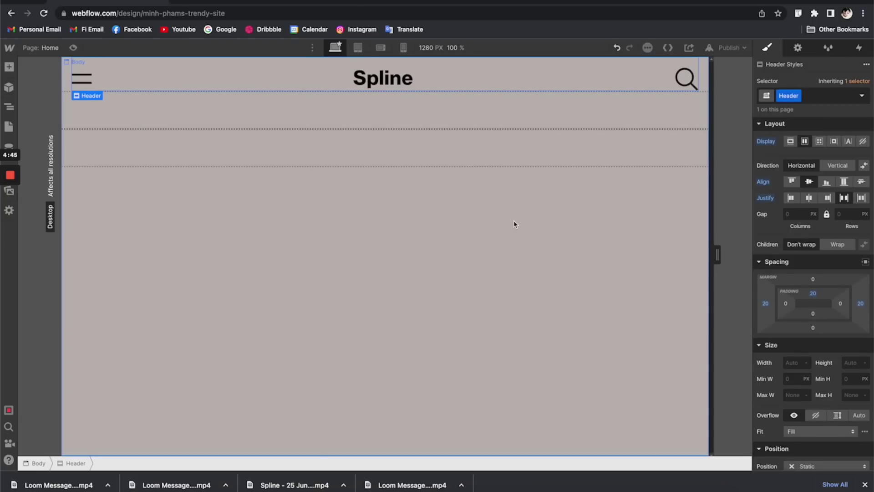
click(515, 224)
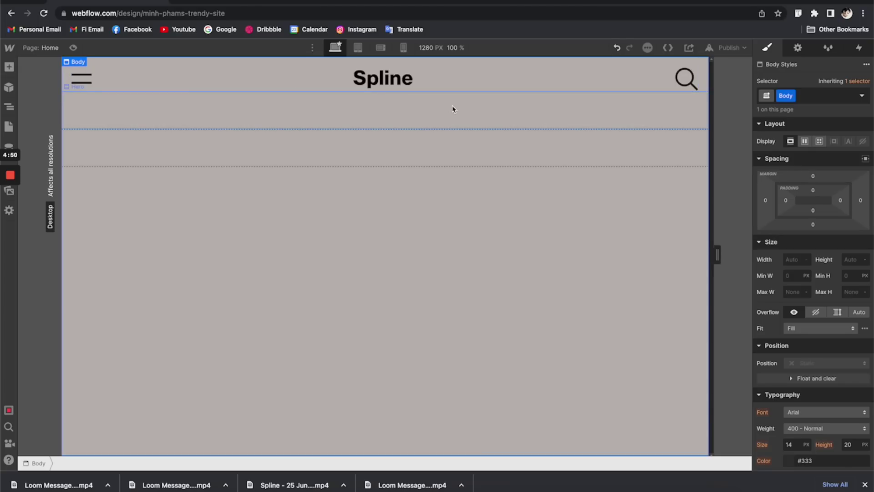
Add a grid to the Hero section and remove its second row, leaving two columns and one row.
click(529, 110)
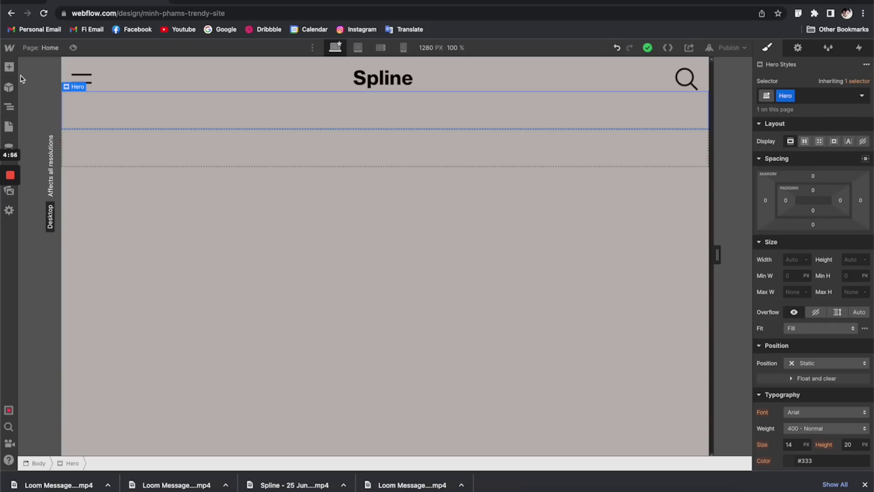
click(8, 67)
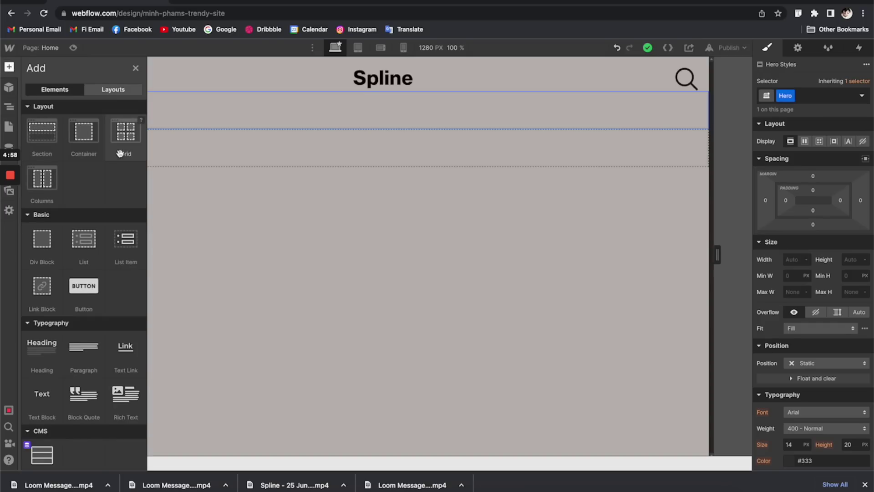
drag(126, 136, 279, 105)
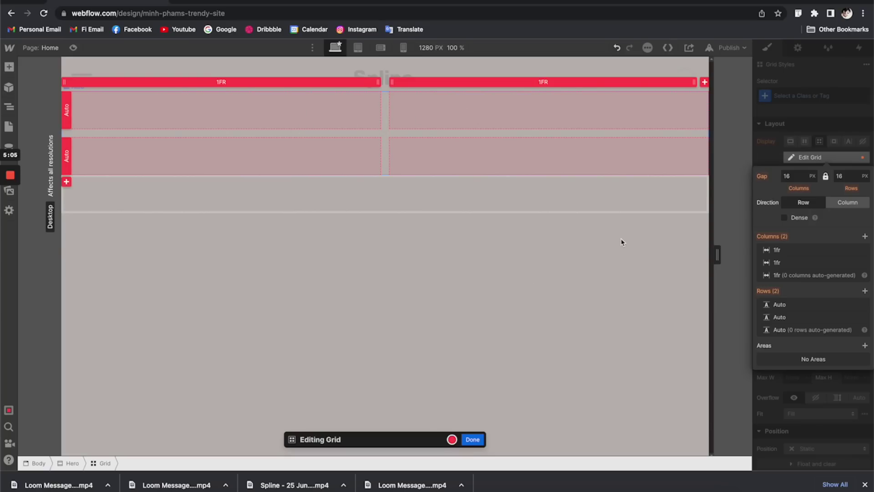
mouse_move(806, 318)
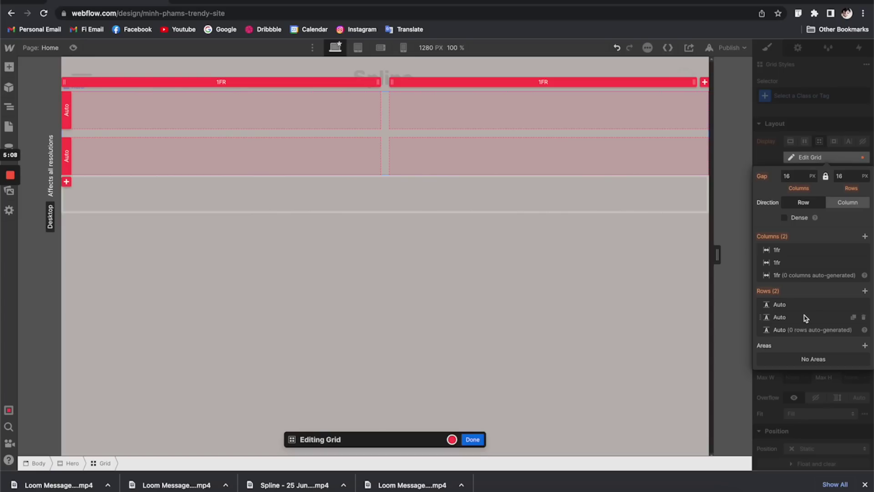
click(863, 317)
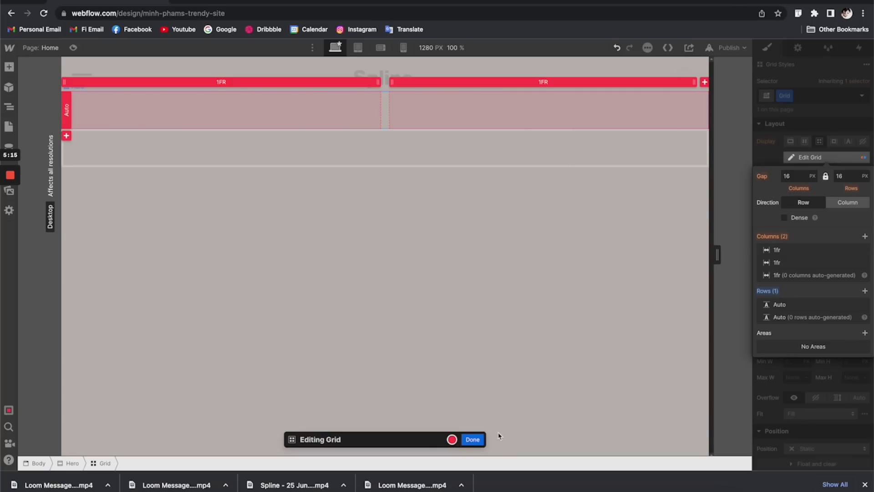
click(473, 439)
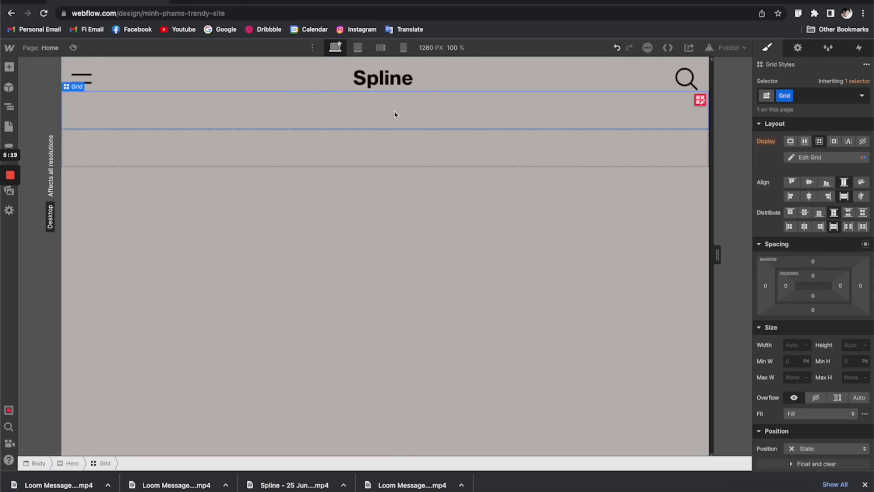
Place an H1 heading in the left cell of the Hero grid and an HTML Embed element in the right cell.
click(8, 68)
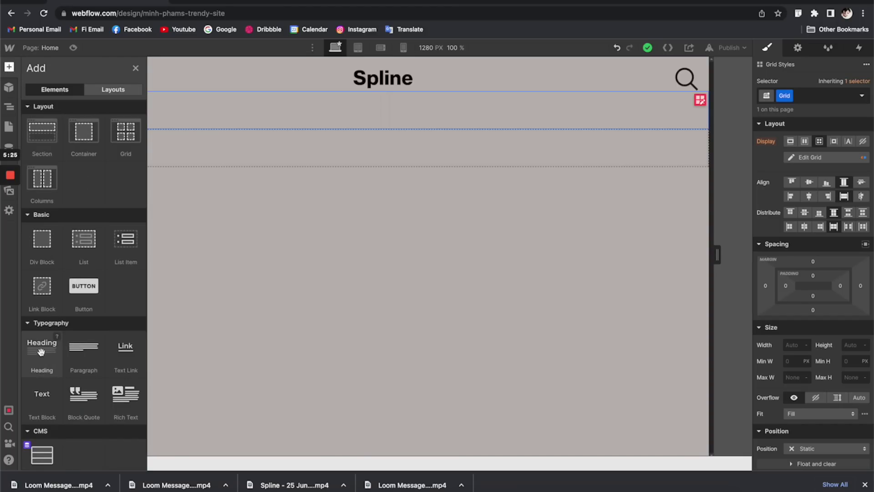
drag(41, 351, 146, 108)
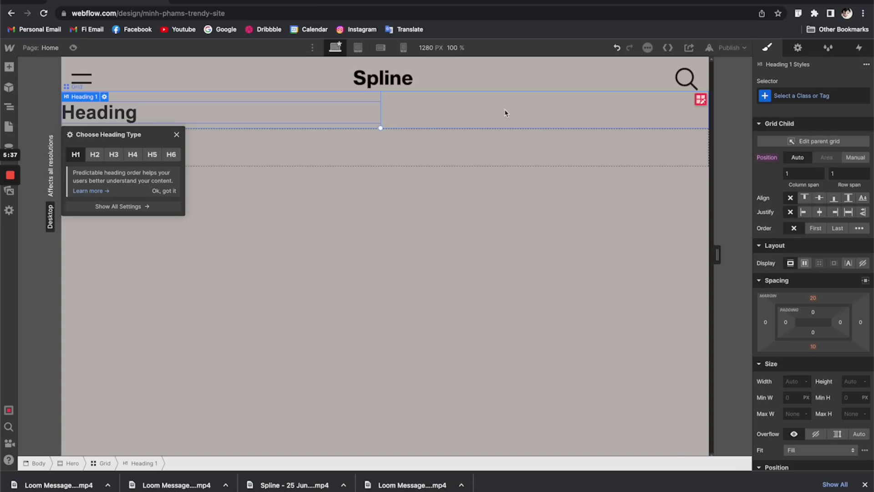
click(9, 68)
scroll(91, 273, down, 5)
scroll(126, 288, down, 1)
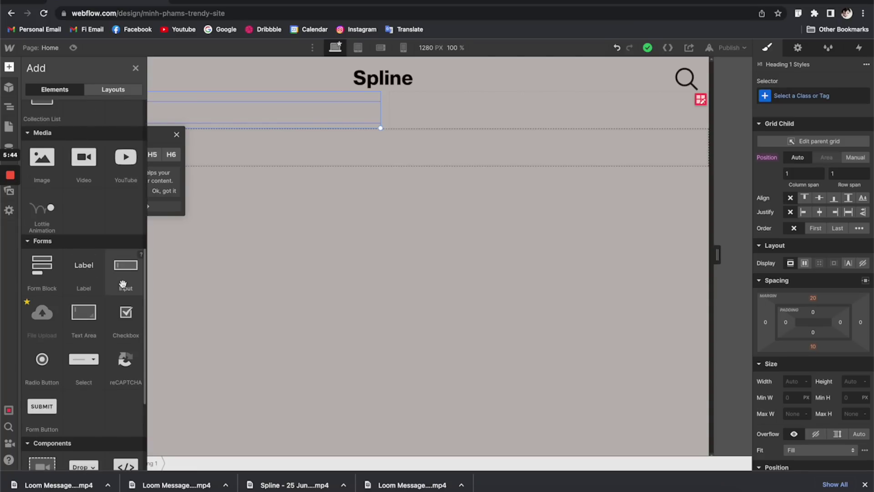
scroll(124, 286, down, 1)
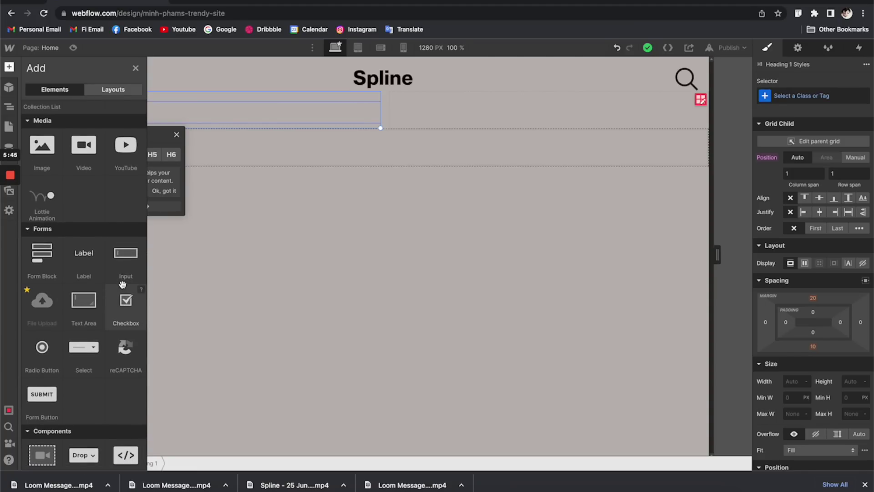
scroll(122, 284, down, 3)
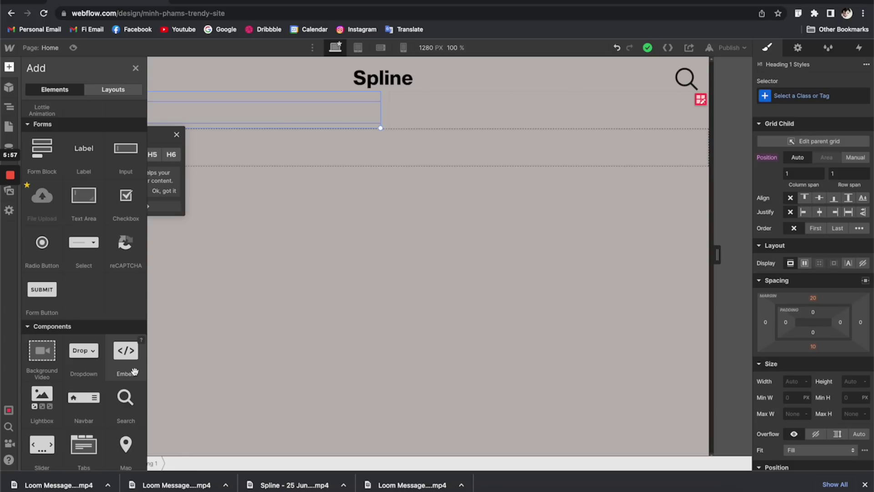
drag(130, 371, 575, 102)
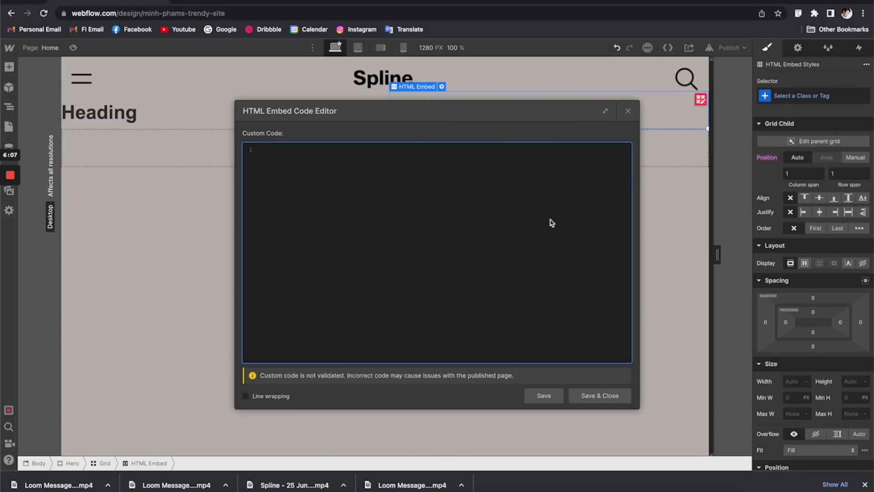
Switch to Spline, copy the scene's iframe embed code from the Public URL export and return to Webflow's embed code editor.
key(super+Tab)
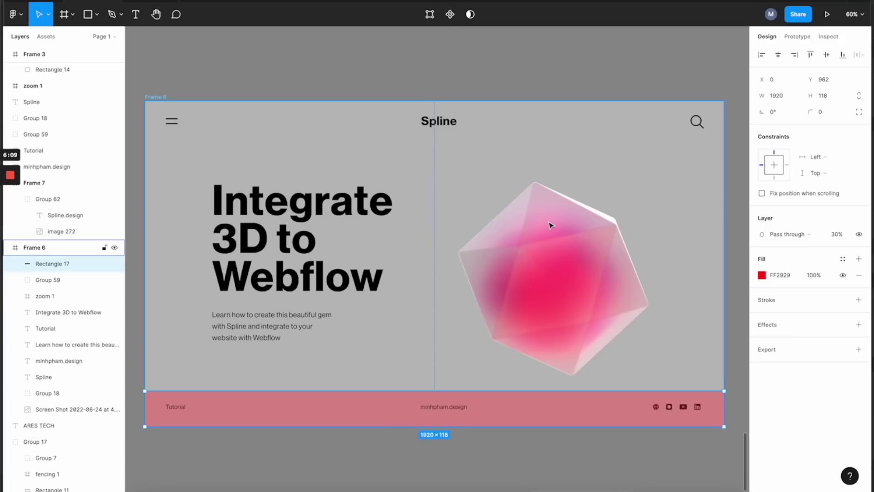
click(348, 486)
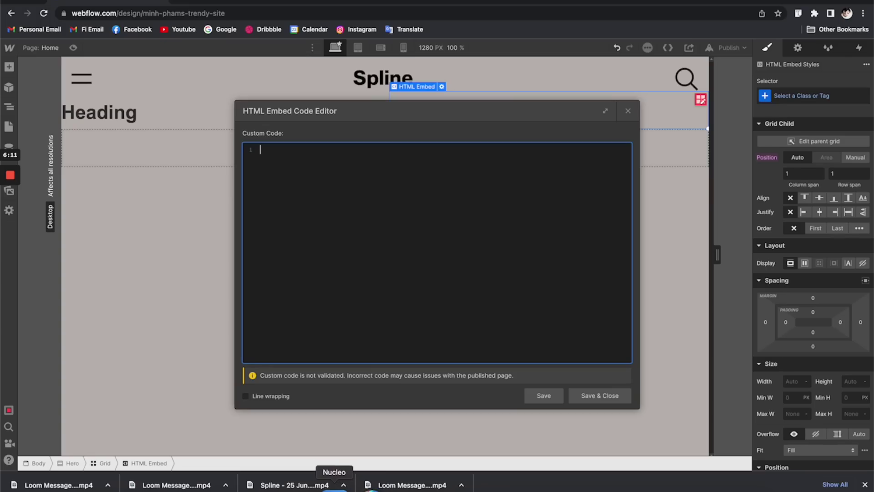
click(547, 27)
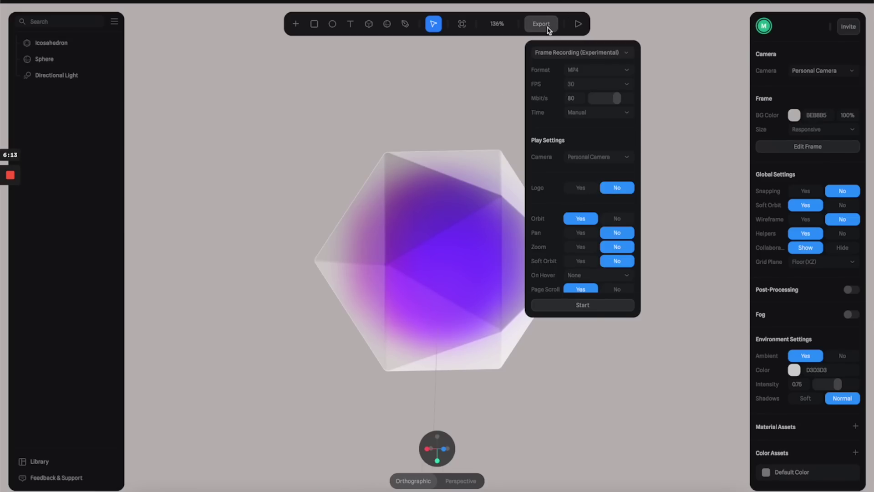
click(565, 51)
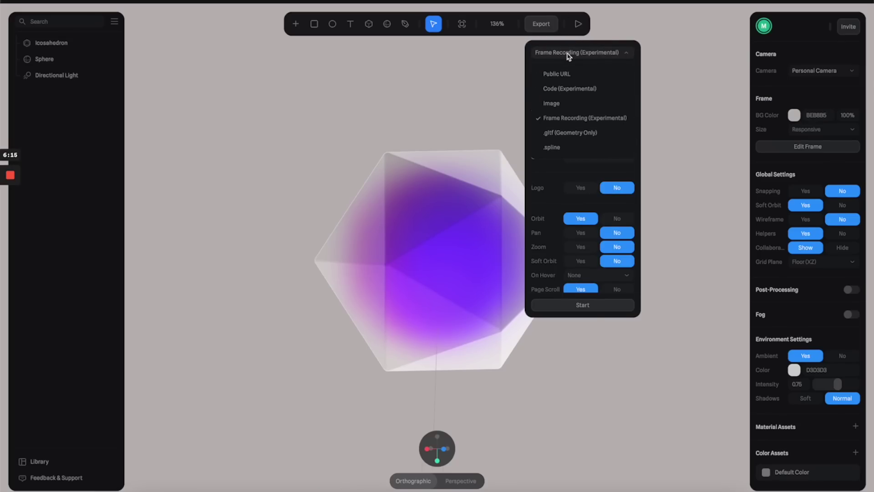
click(575, 75)
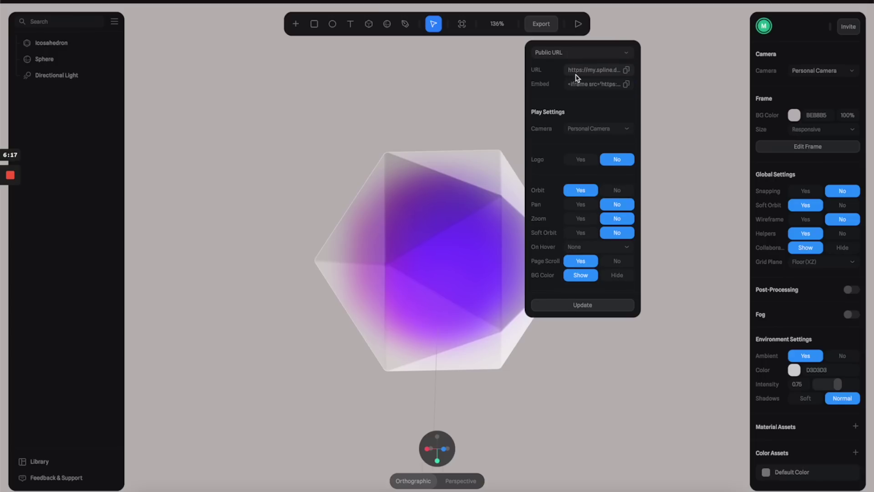
click(627, 85)
key(super+Tab)
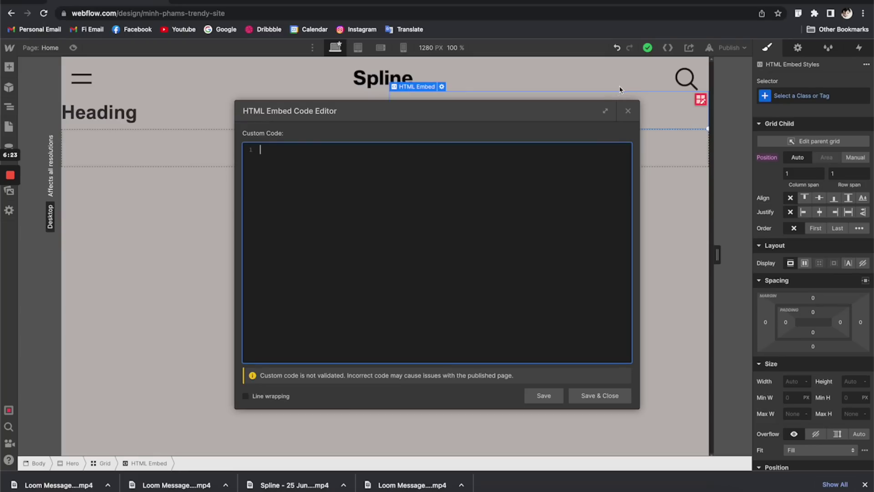
Paste the copied Spline iframe code into the HTML Embed and save it.
key(super+v)
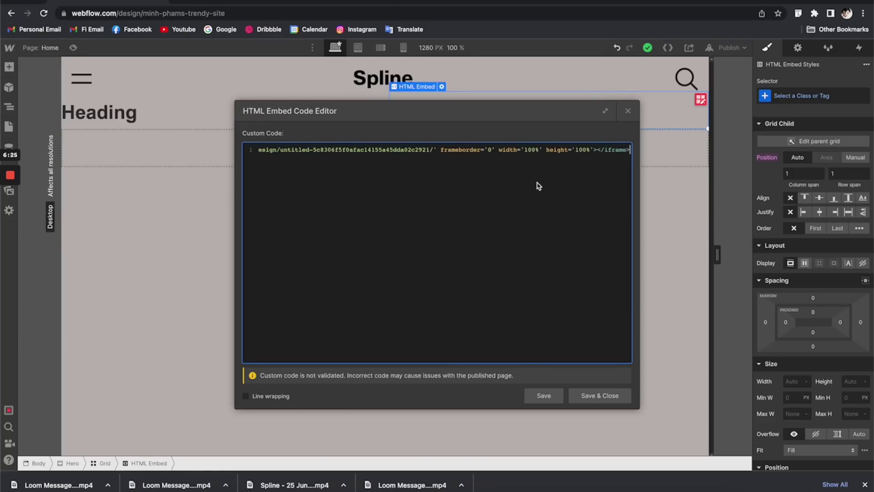
click(613, 396)
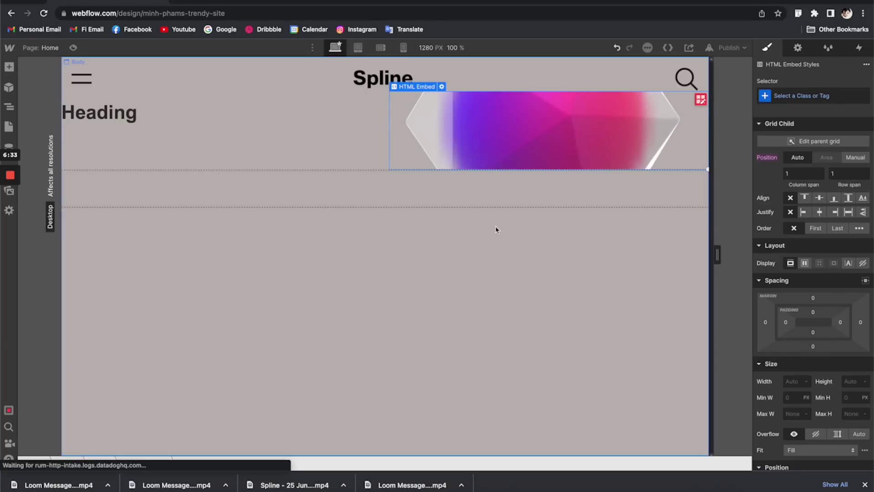
Select the Grid inside the Hero section and set its height to 700 px.
click(10, 106)
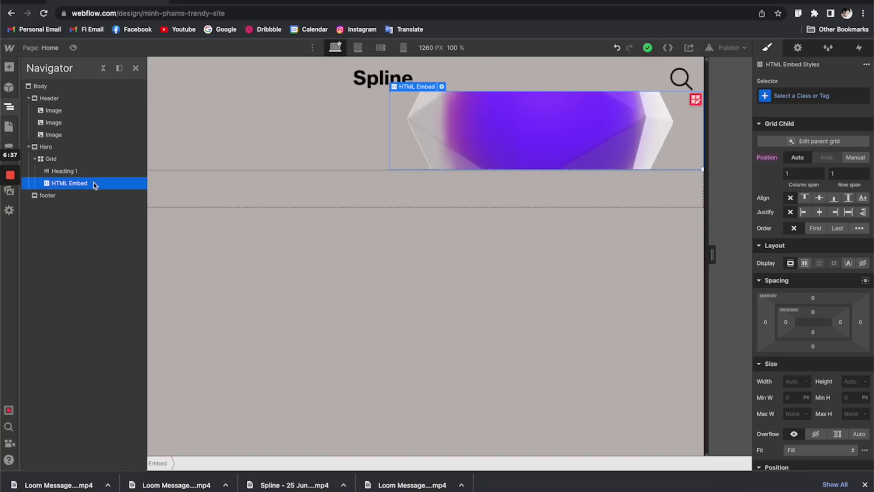
click(100, 161)
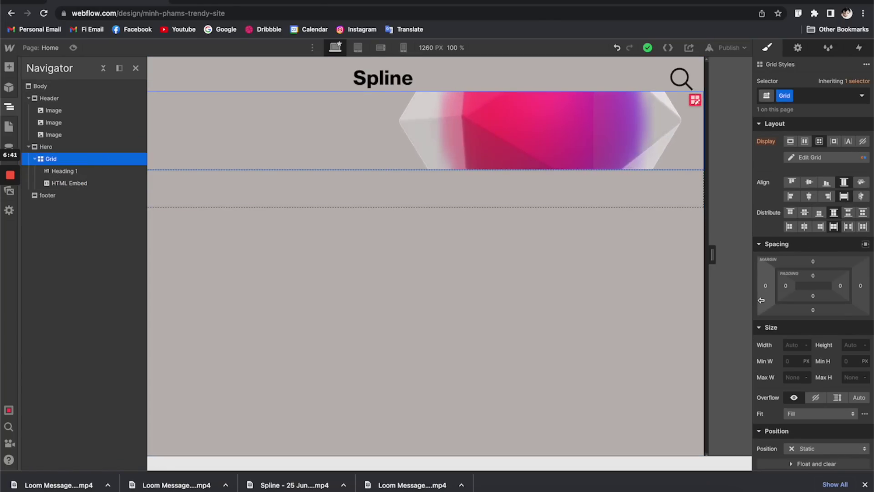
click(867, 345)
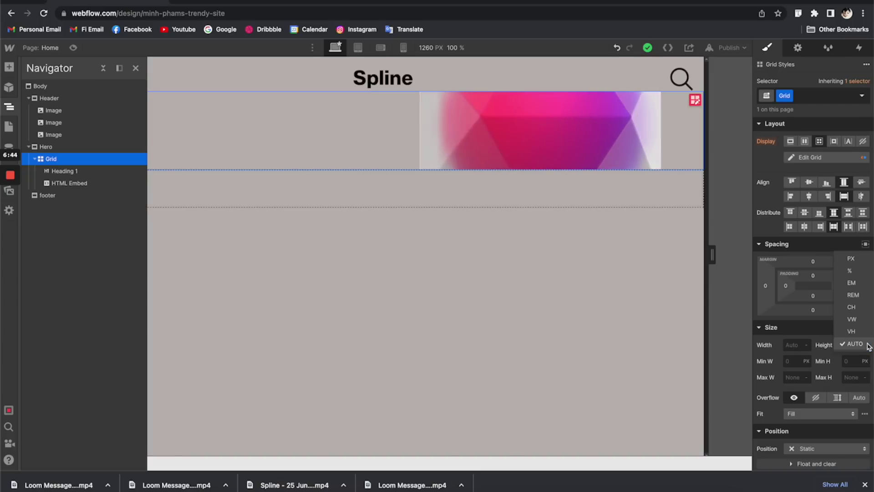
click(850, 258)
click(856, 346)
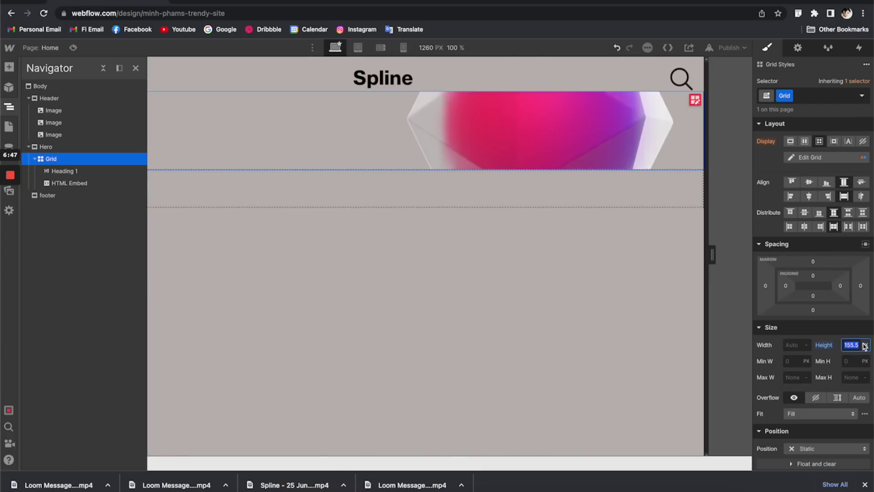
text(720)
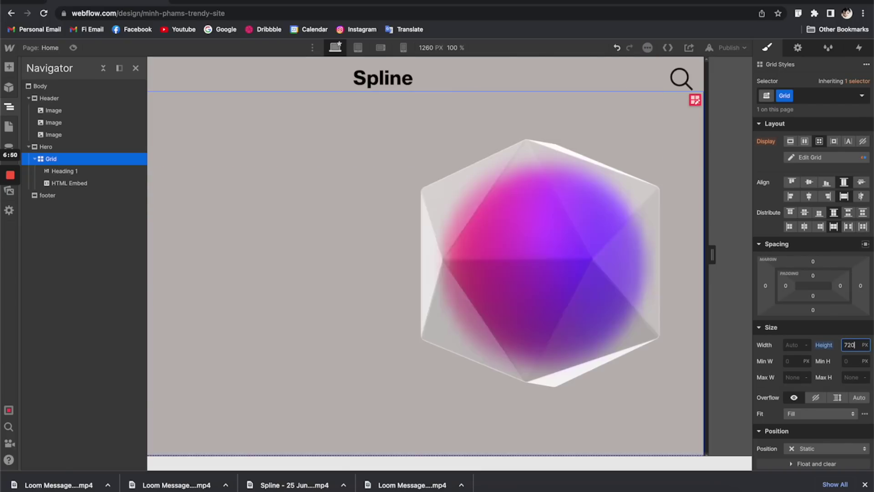
key(Return)
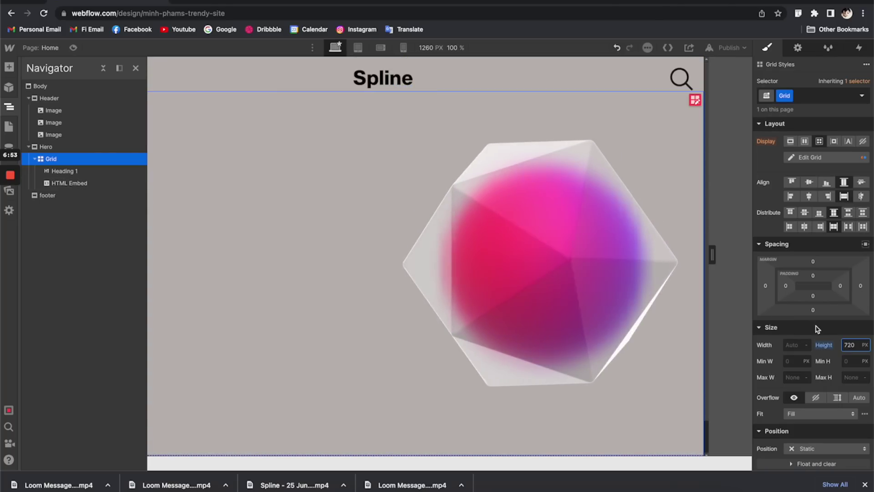
drag(856, 344, 824, 343)
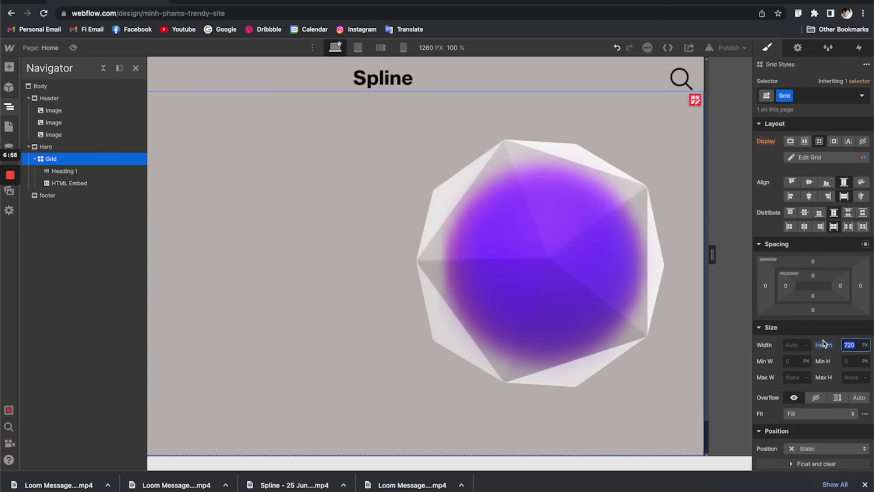
text(700)
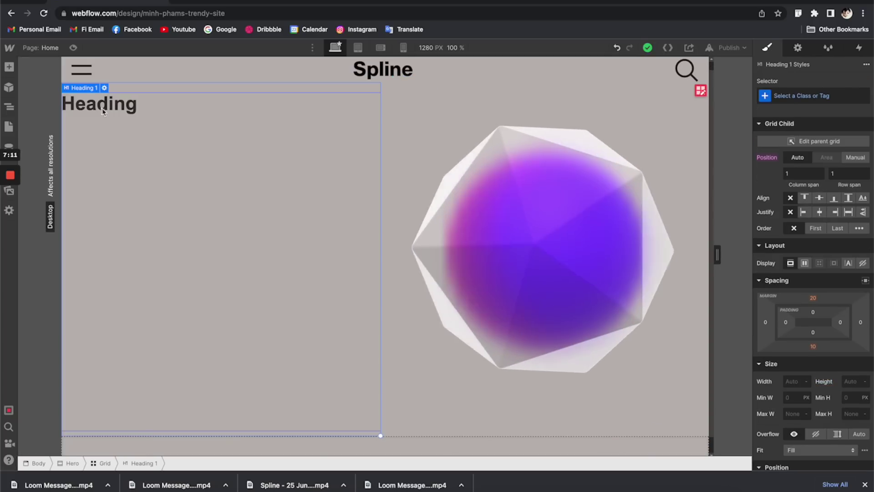
Center the H1 heading in its grid cell and set its font to Montserrat at 80 px.
scroll(205, 146, down, 1)
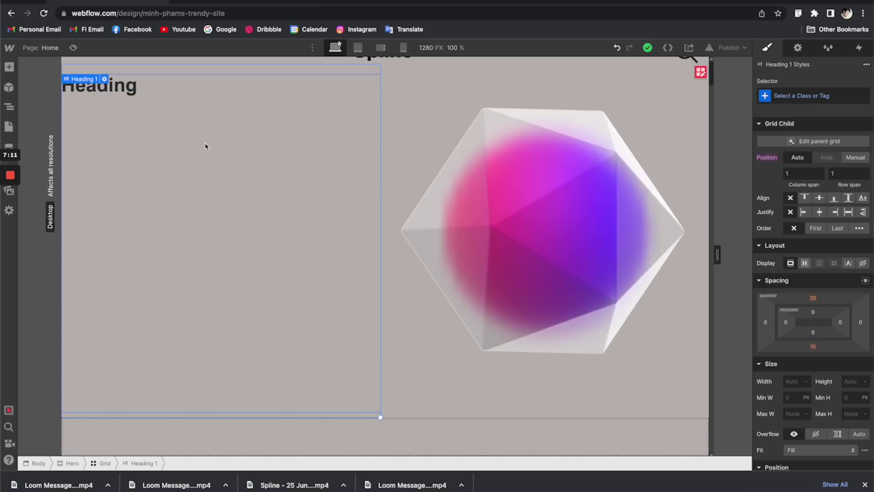
scroll(204, 146, up, 1)
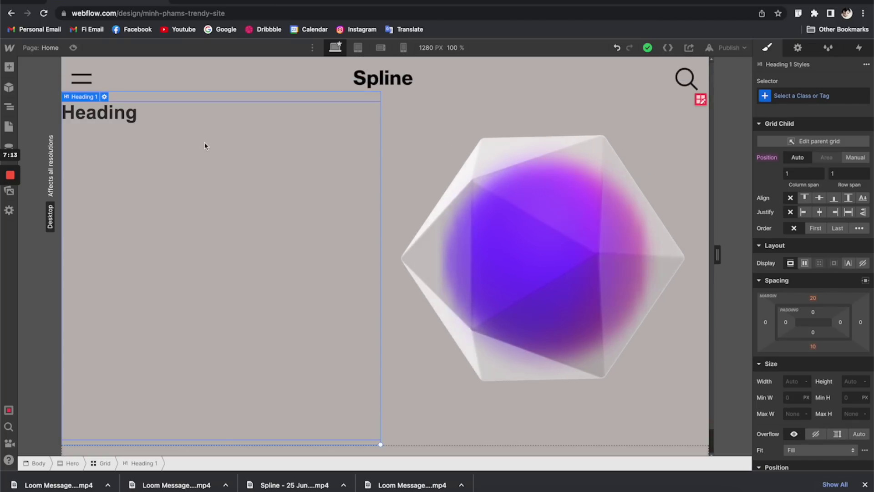
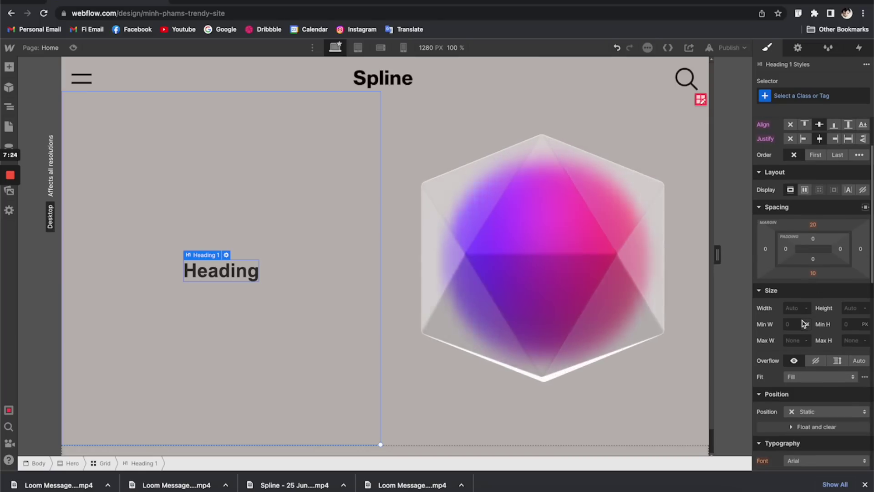
click(814, 432)
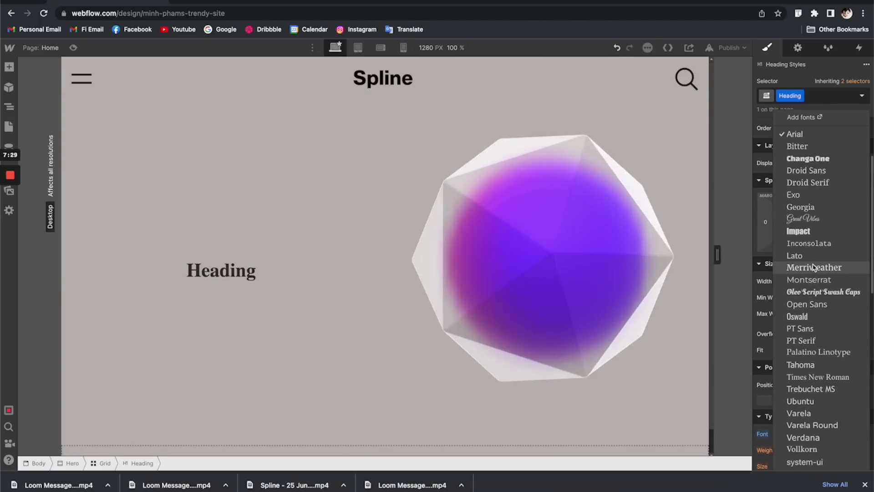
click(814, 280)
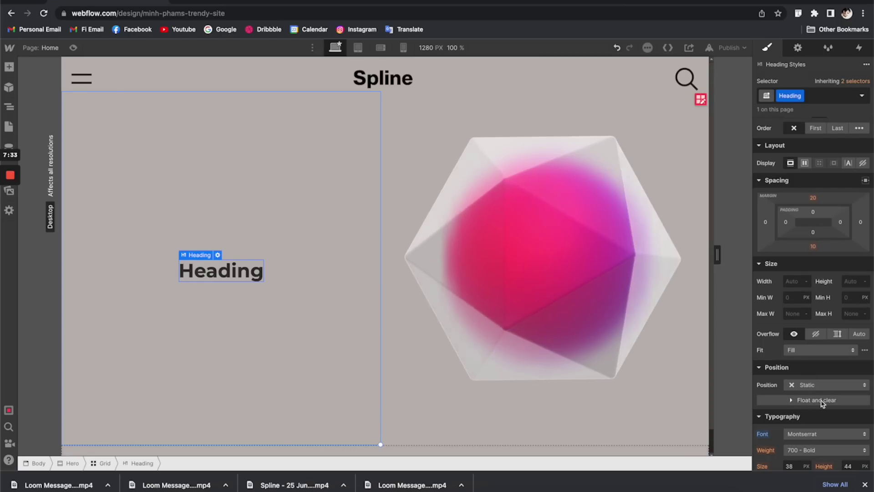
click(794, 466)
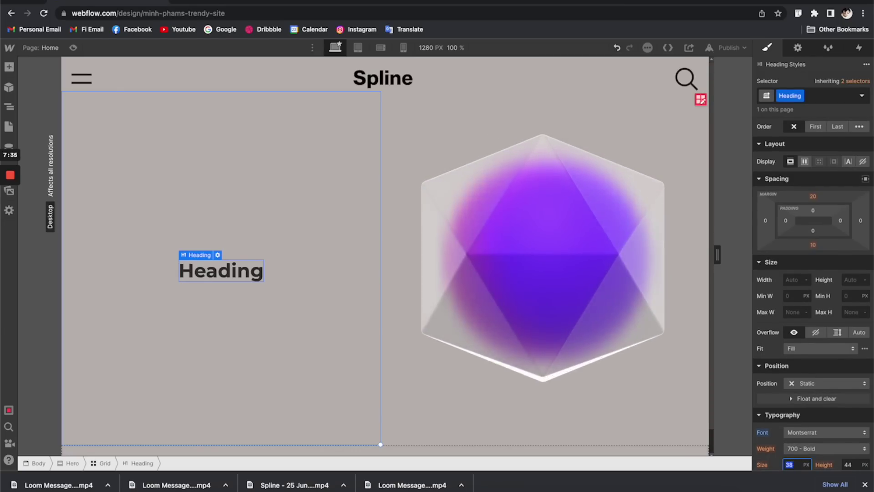
key(Return)
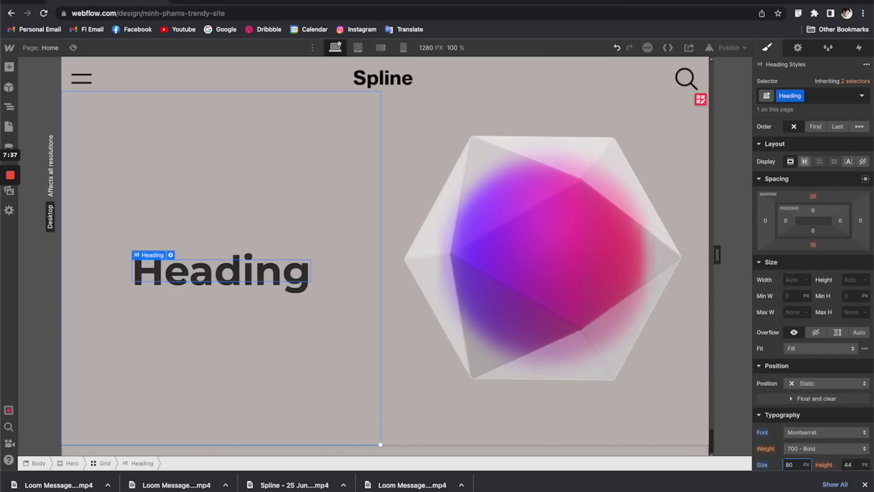
Replace the hero heading's placeholder text with "Integrate 3D to Webflow".
double_click(236, 273)
double_click(235, 273)
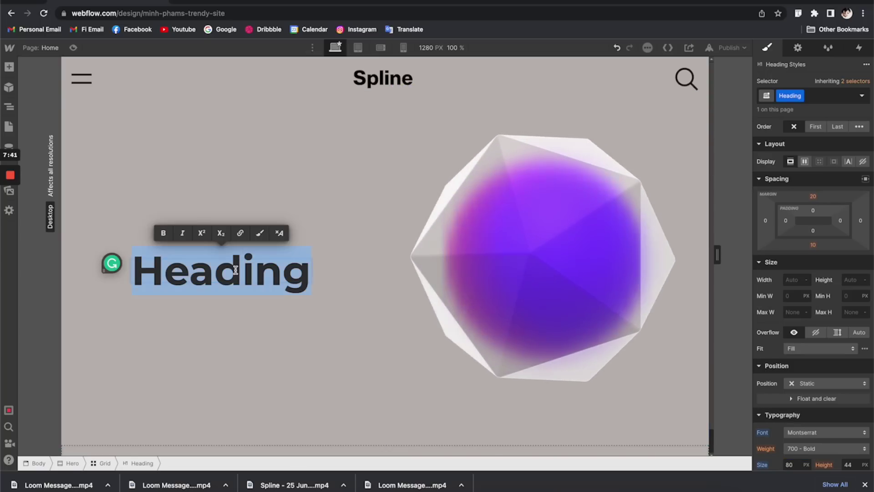
key(BackSpace)
text(Integrat)
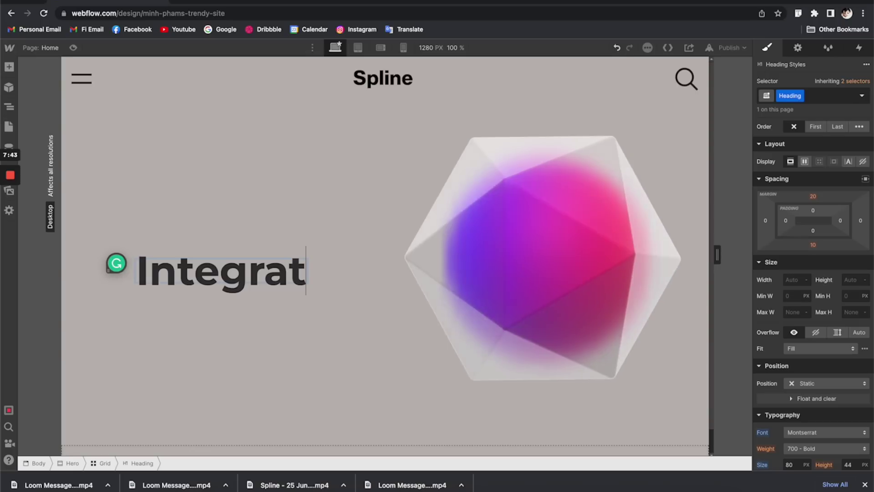
text(e 3d)
key(BackSpace)
text(D)
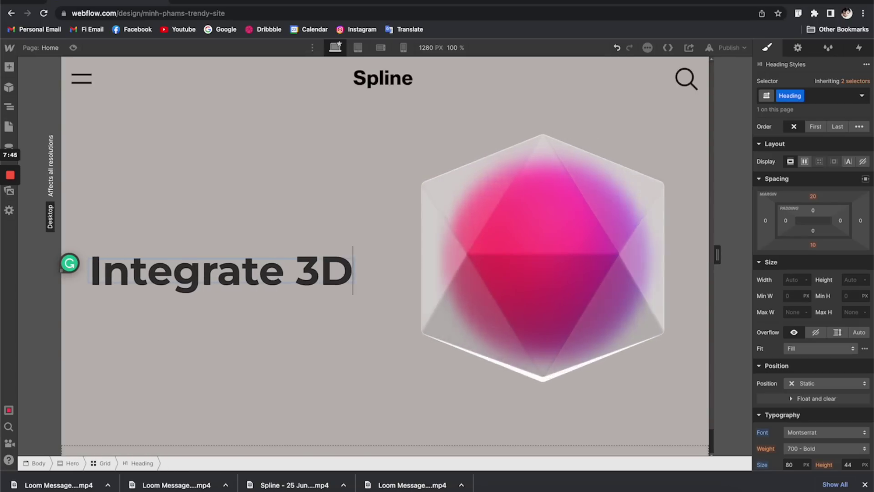
text( to Web)
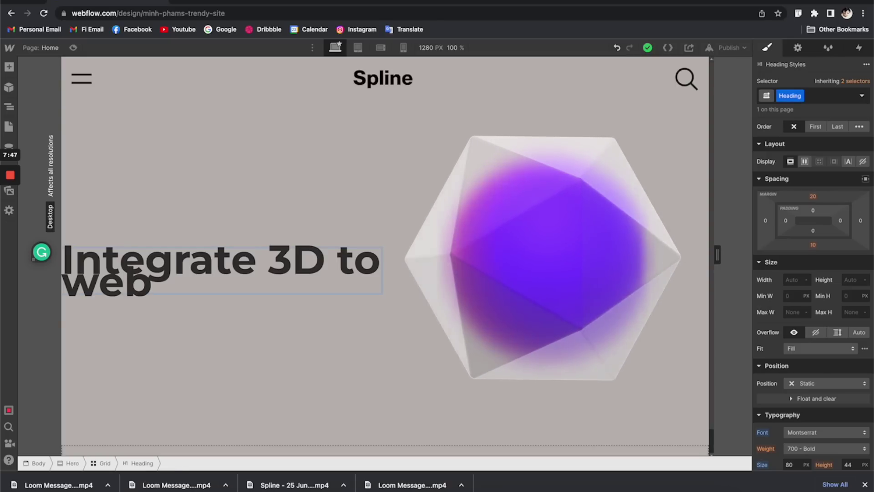
text(flow)
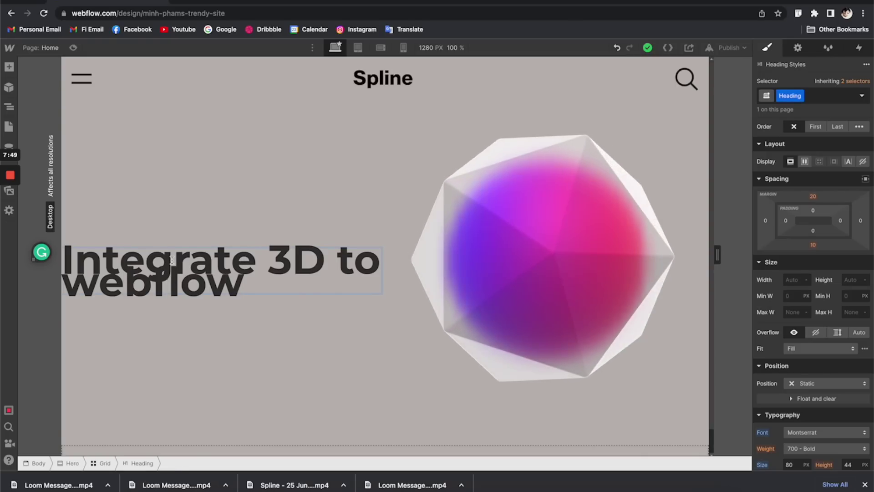
Copy the "Learn how to create this beautiful gem…" paragraph from the Figma mockup and paste it below the heading text in Webflow.
double_click(275, 322)
key(super+c)
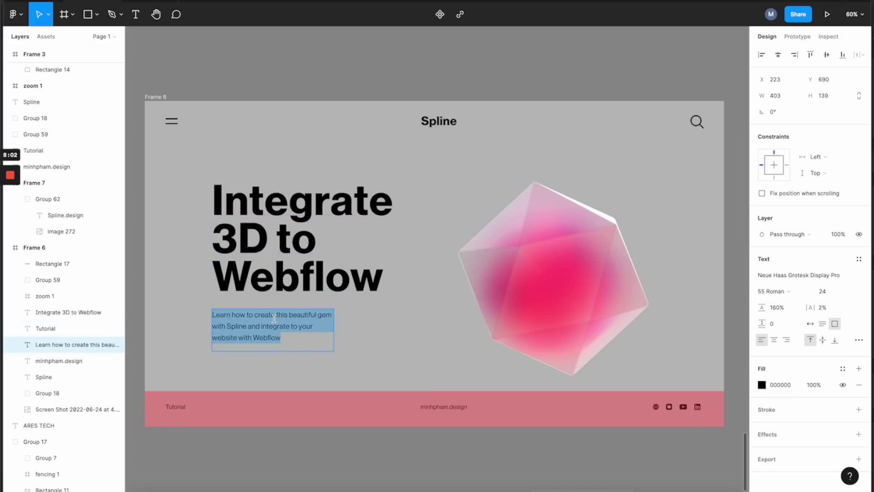
key(super+Tab)
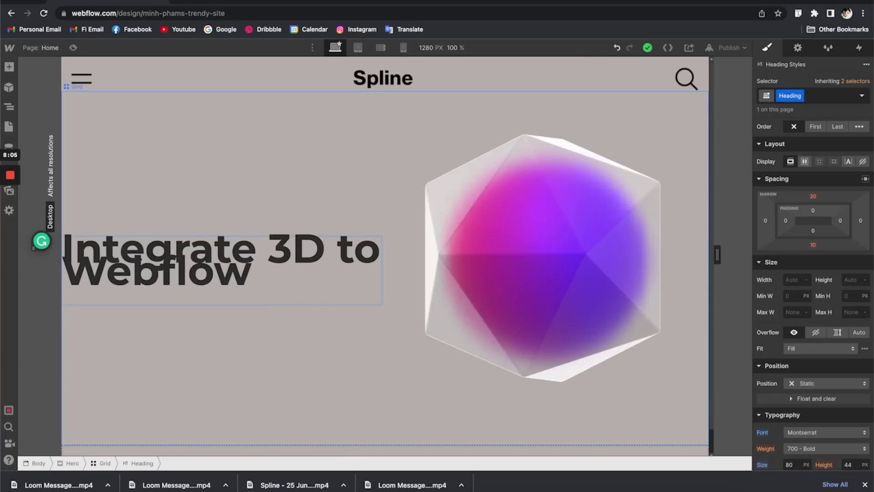
key(super+v)
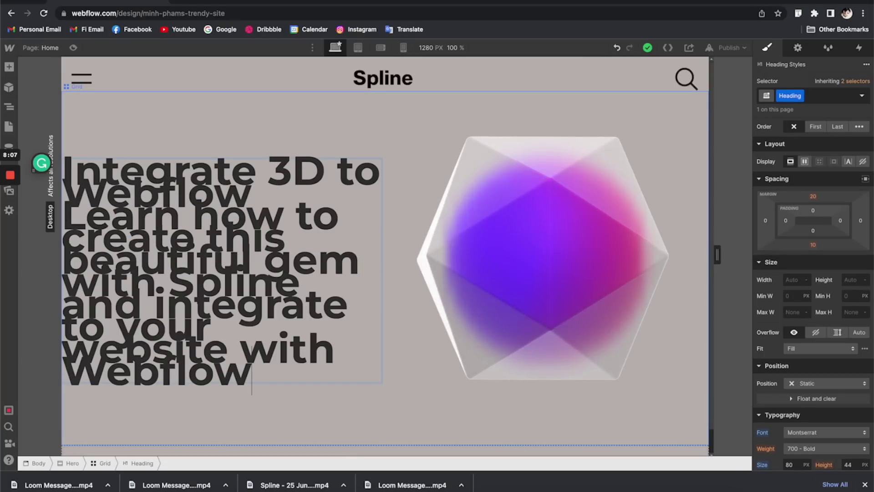
Select the whole pasted "Learn how to create…" sentence inside the heading and wrap it in a text span.
drag(237, 363, 137, 200)
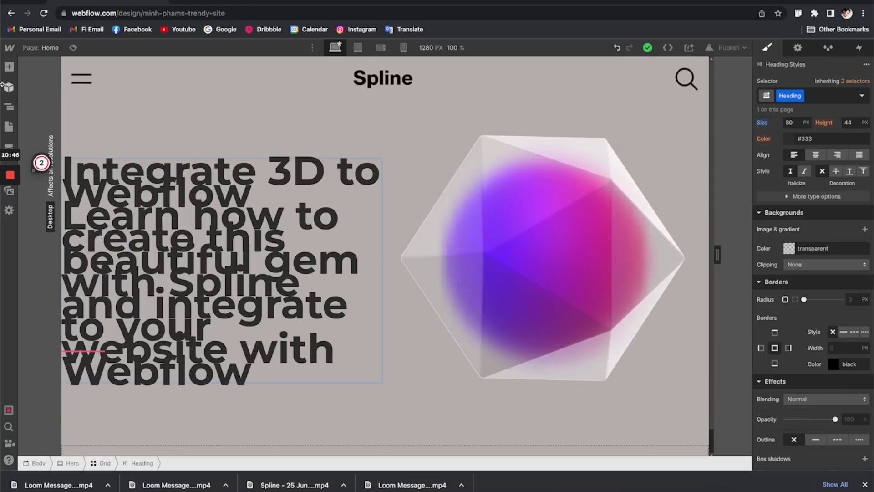
click(9, 107)
click(266, 307)
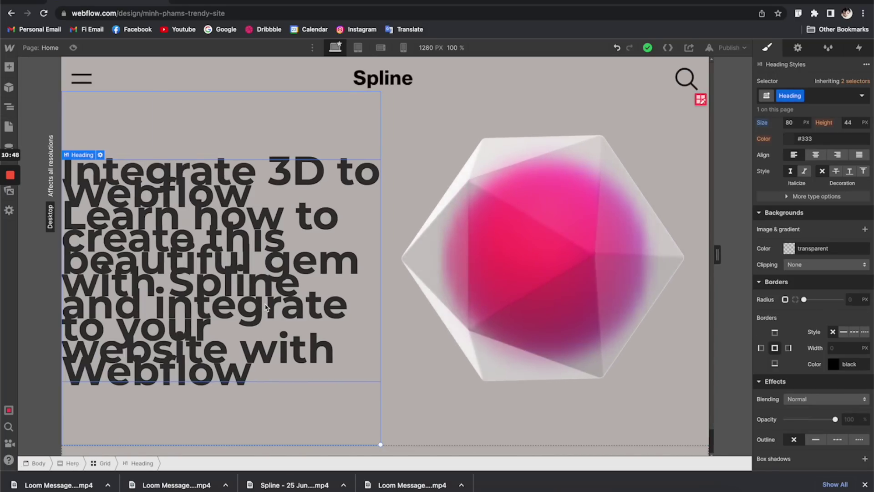
double_click(258, 362)
drag(243, 364, 59, 246)
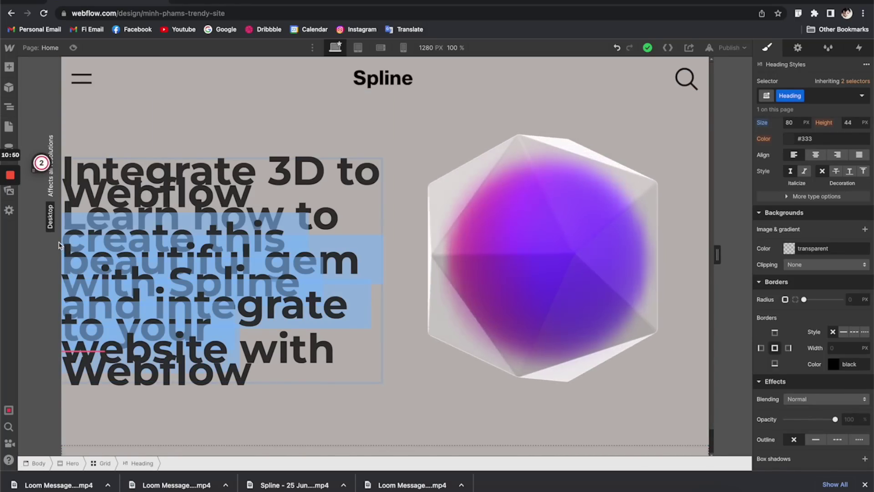
shift+click(251, 371)
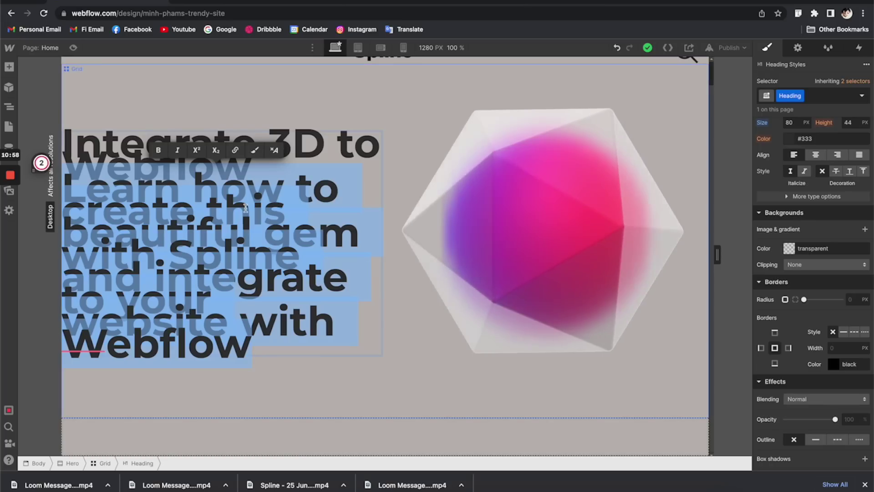
click(254, 152)
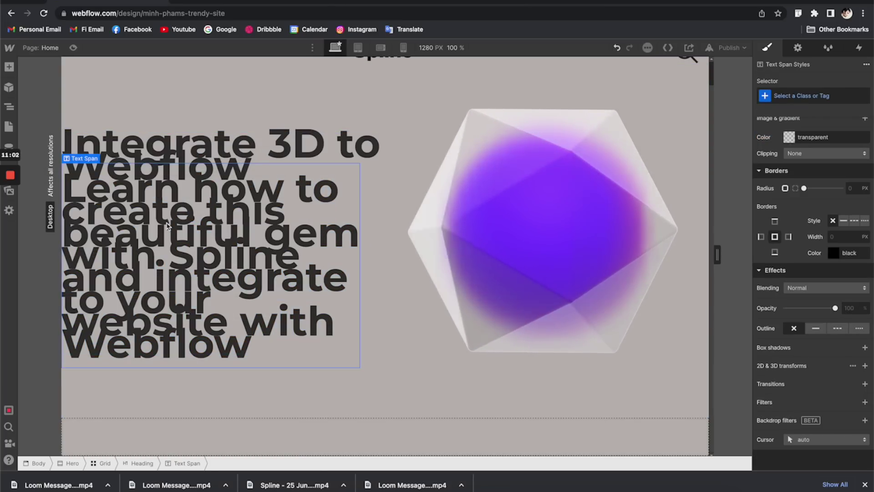
Create a new class "body text" on the text span and bring up its typography settings.
click(819, 94)
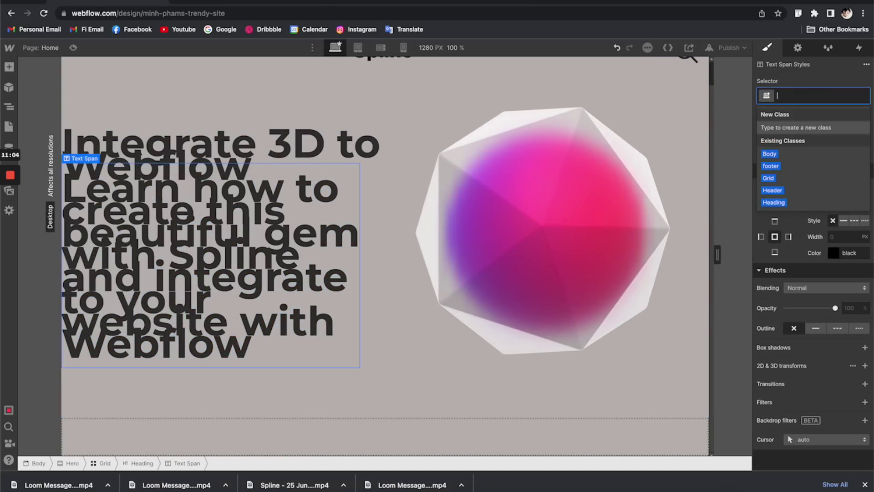
text(body t)
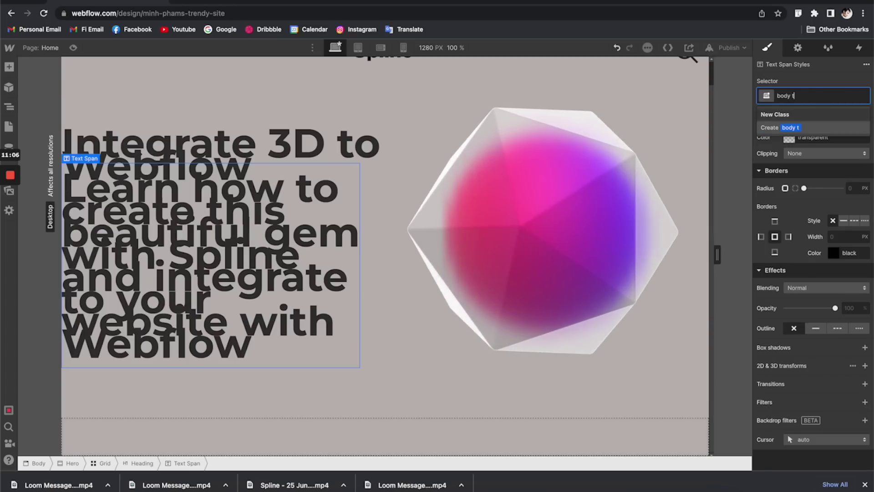
text(ext)
key(Return)
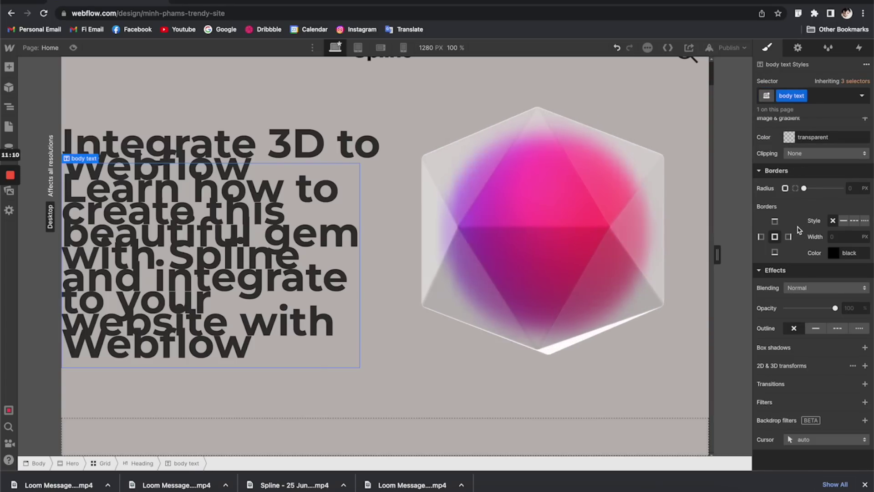
scroll(781, 346, up, 9)
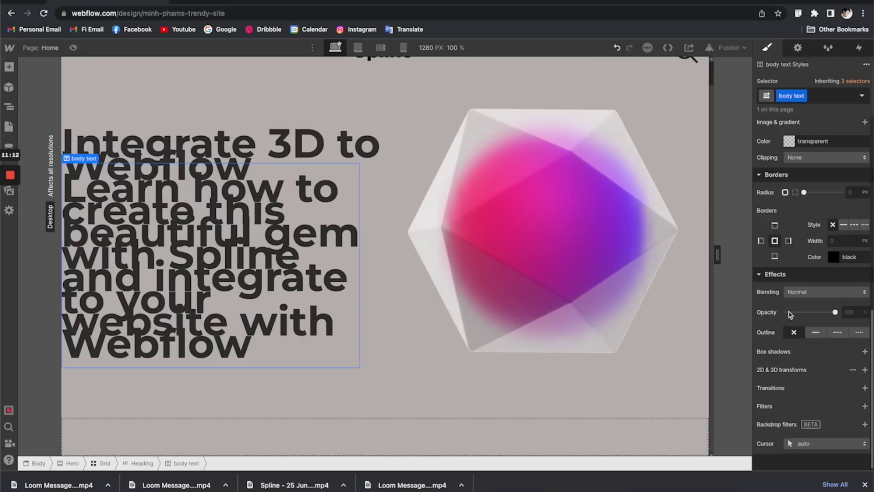
scroll(788, 333, down, 4)
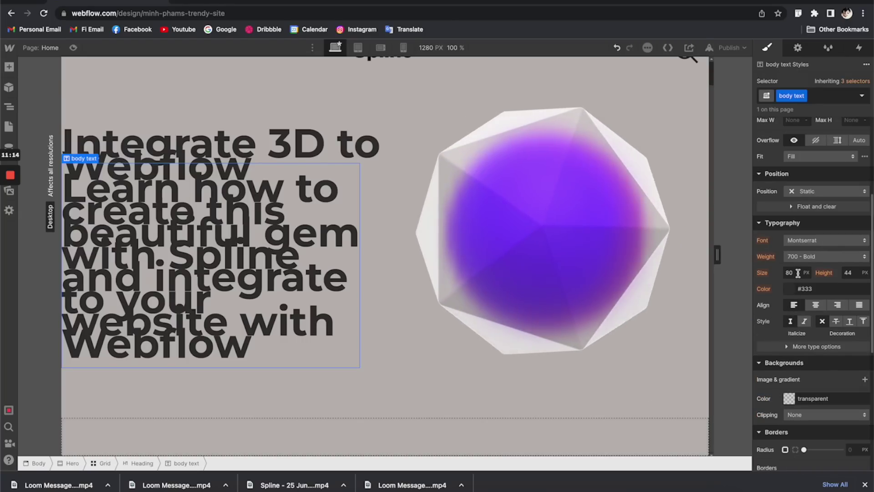
Set the "body text" span's font size to 18 px and its weight to 400 - Normal.
text(18)
key(Return)
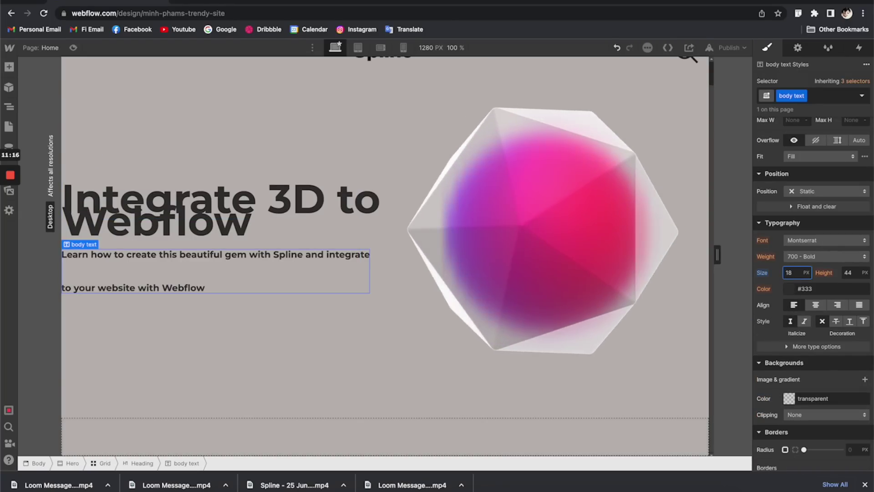
click(806, 256)
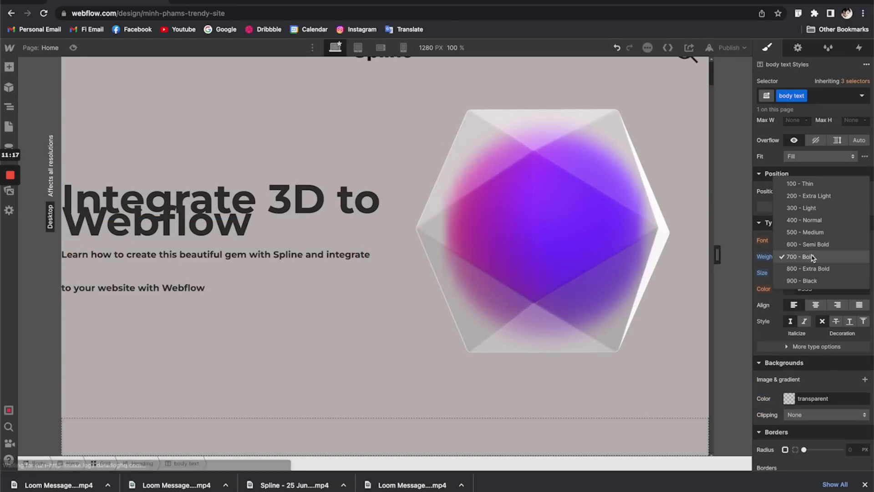
click(813, 221)
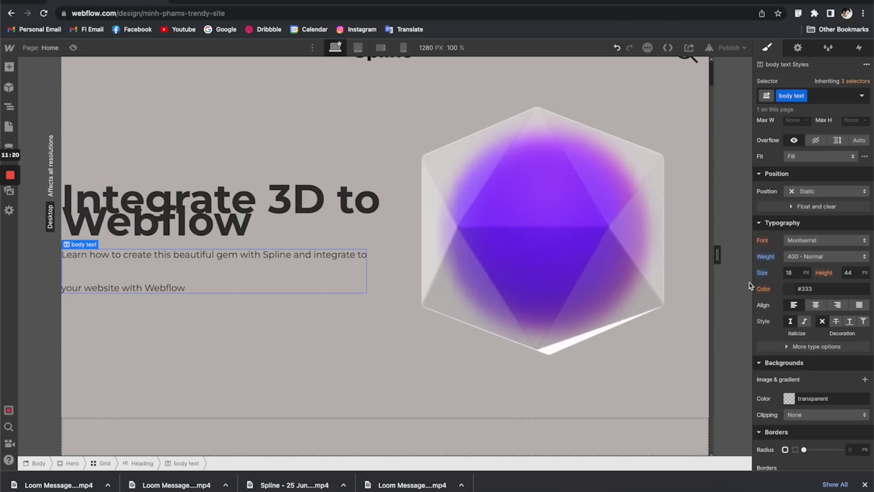
Wrap the "Integrate 3D to Webflow" text in its own text span and give it the new class "heading 1".
click(221, 214)
double_click(263, 228)
drag(236, 220, 33, 180)
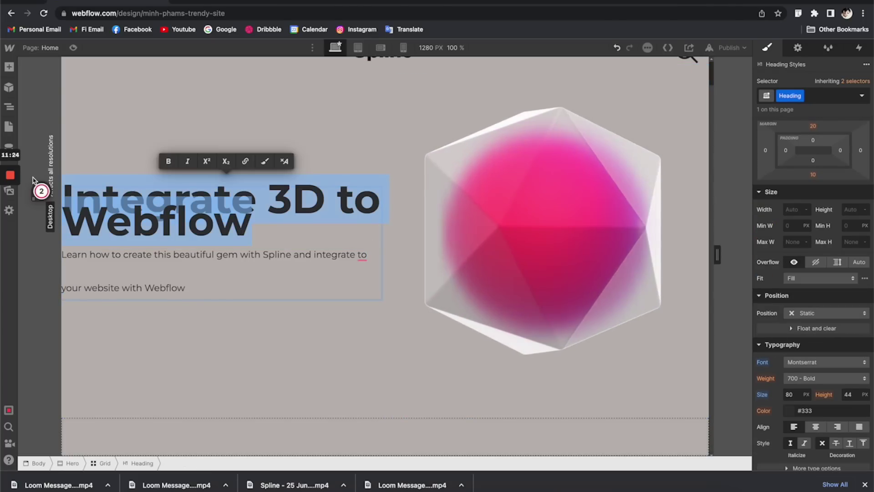
click(265, 161)
click(808, 96)
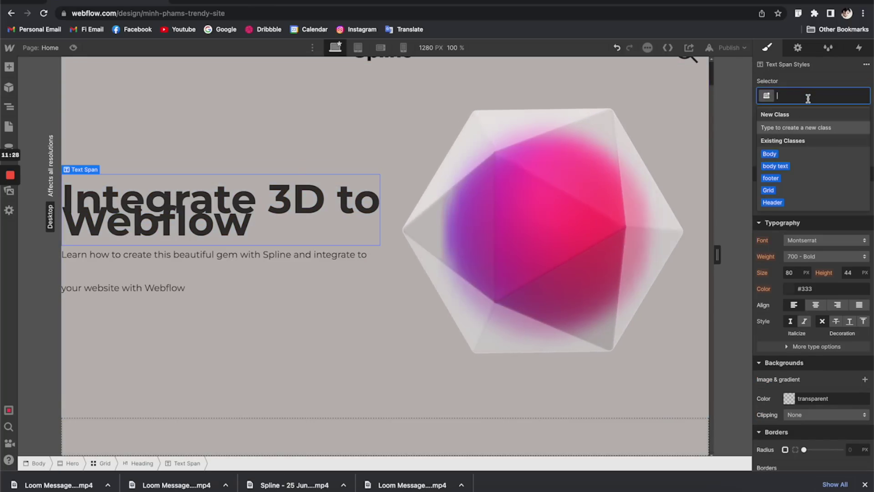
text(heading)
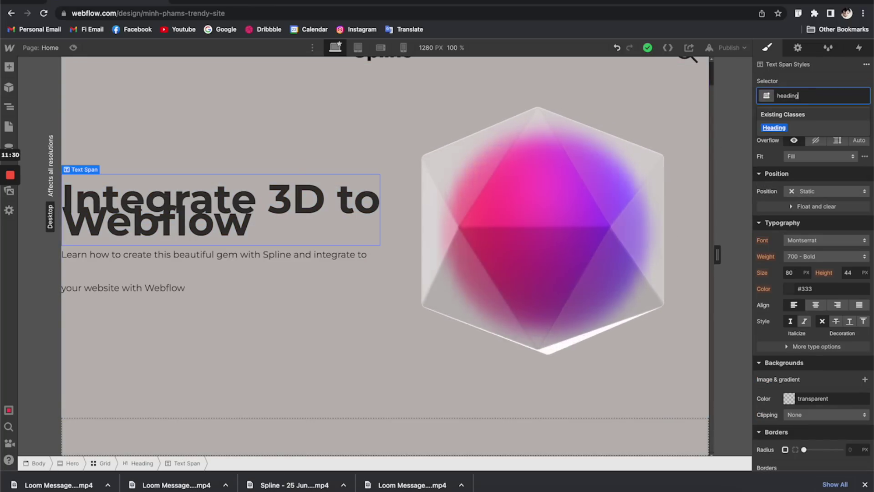
text( 1)
key(Return)
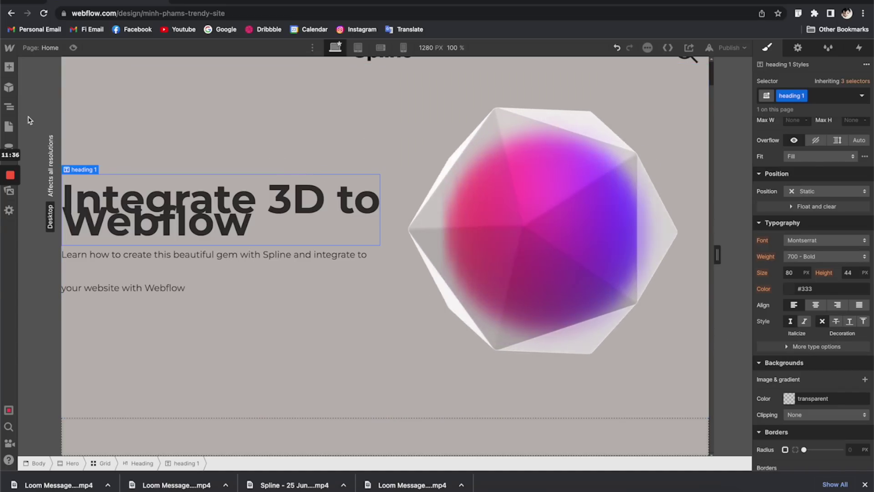
Select the parent Heading element in the hero grid and set its width to 400 px.
click(9, 107)
click(68, 172)
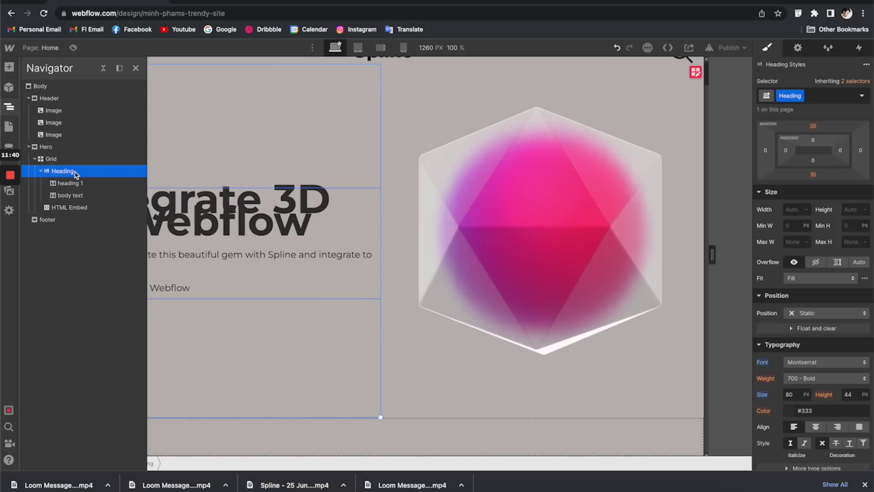
click(409, 209)
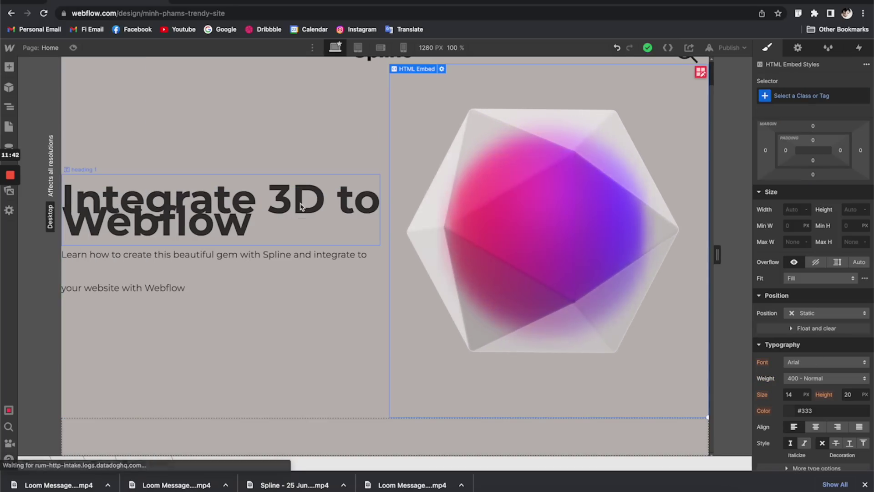
click(264, 205)
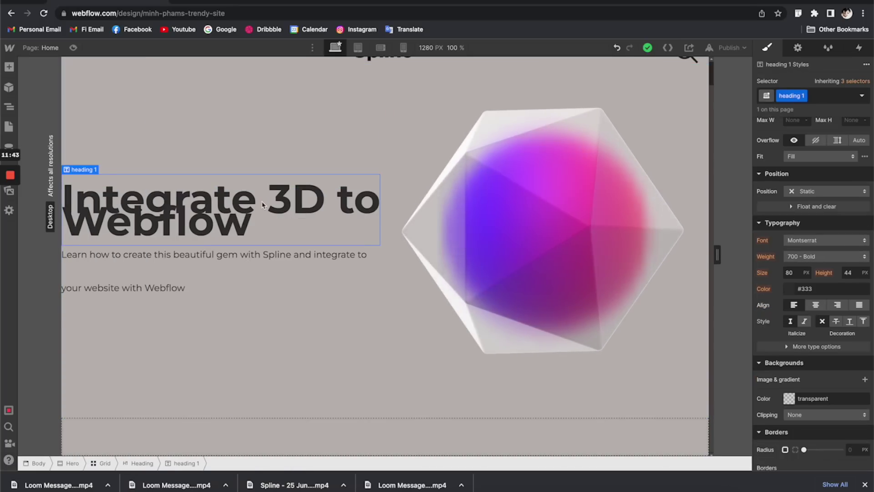
click(10, 111)
click(89, 171)
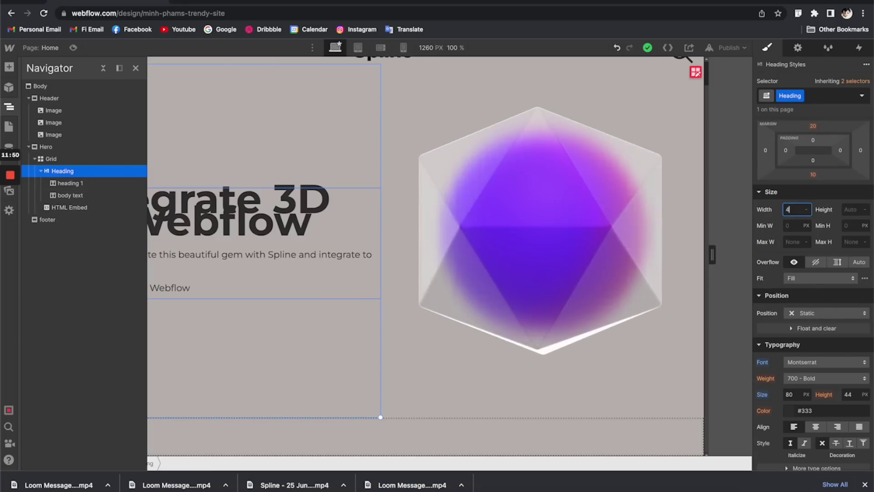
text(400)
key(Return)
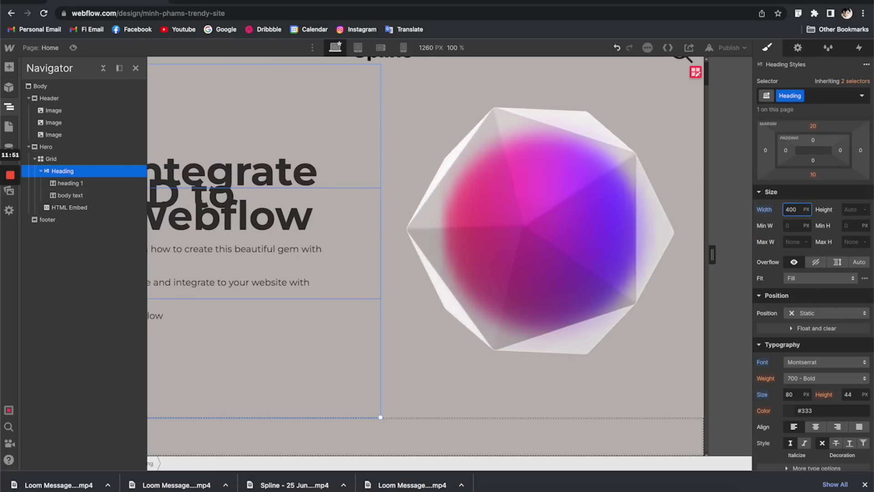
Set the parent Heading element's line height to 0 px.
click(347, 203)
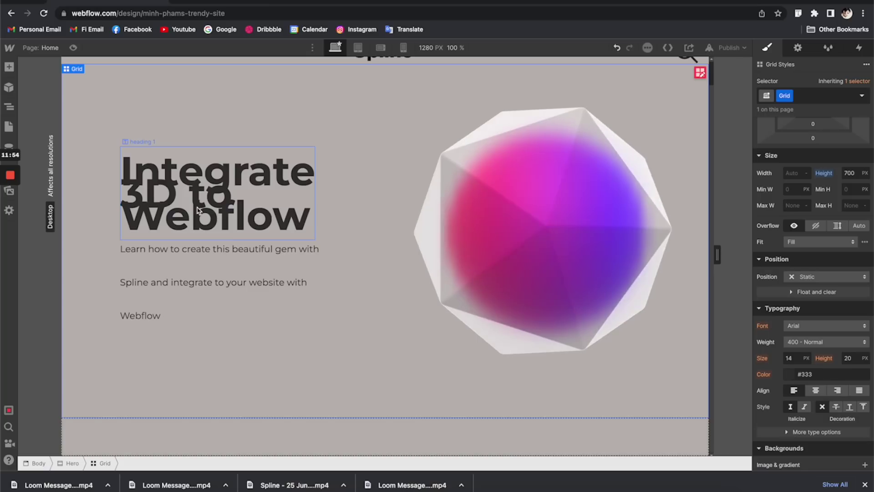
click(221, 172)
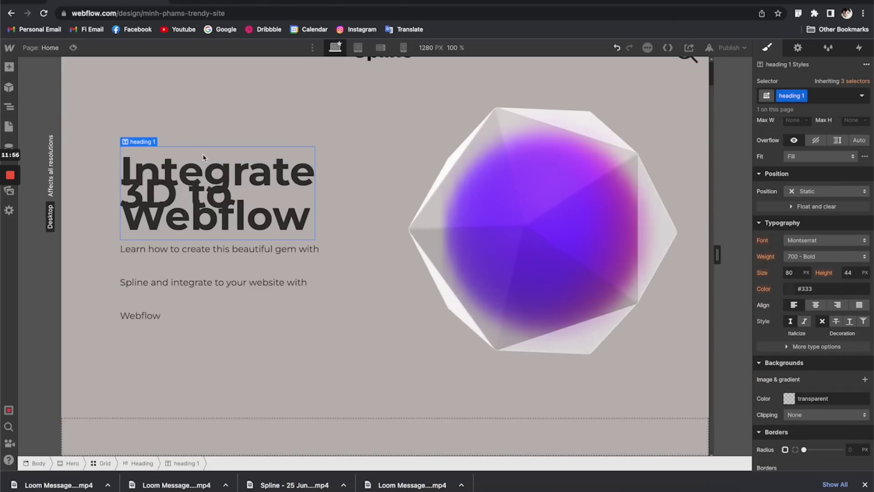
click(206, 259)
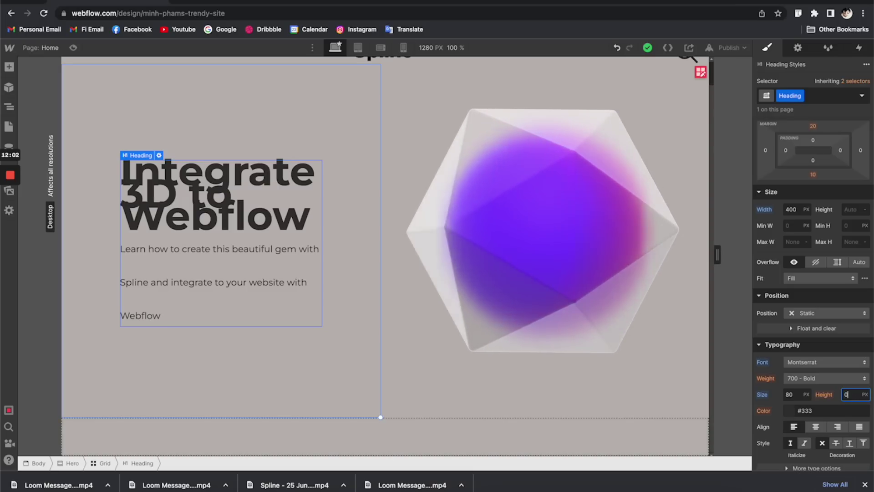
text(0)
key(Return)
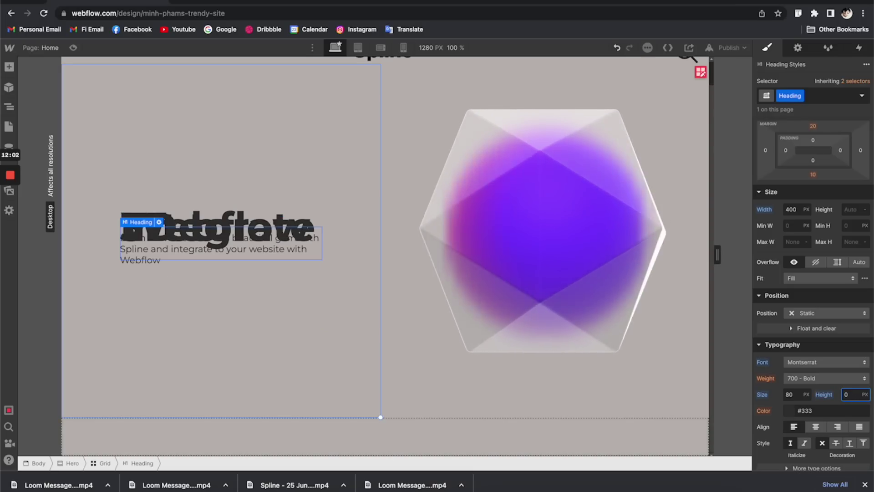
Select the "heading 1" span inside the Heading and set its line height to 70 px.
click(9, 107)
click(69, 183)
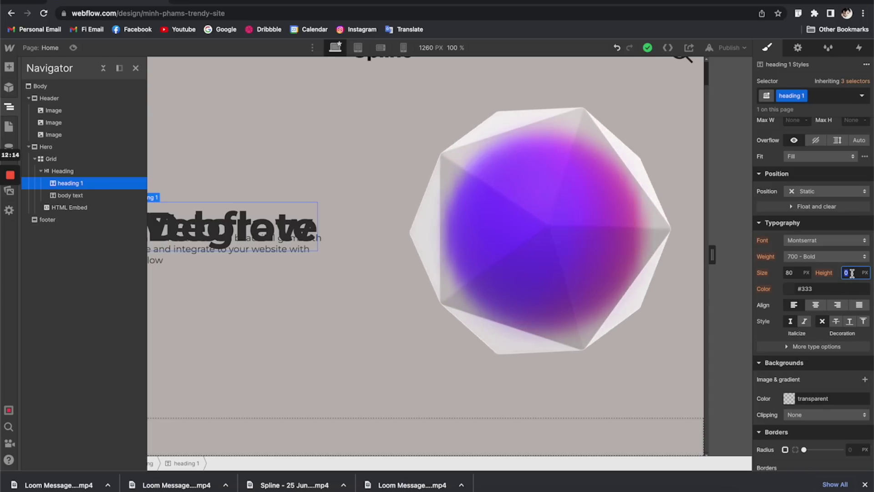
text(80)
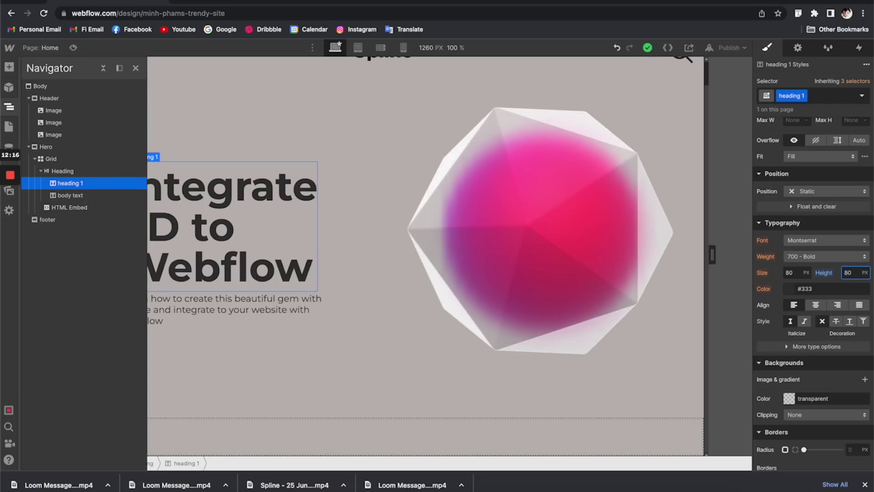
double_click(848, 273)
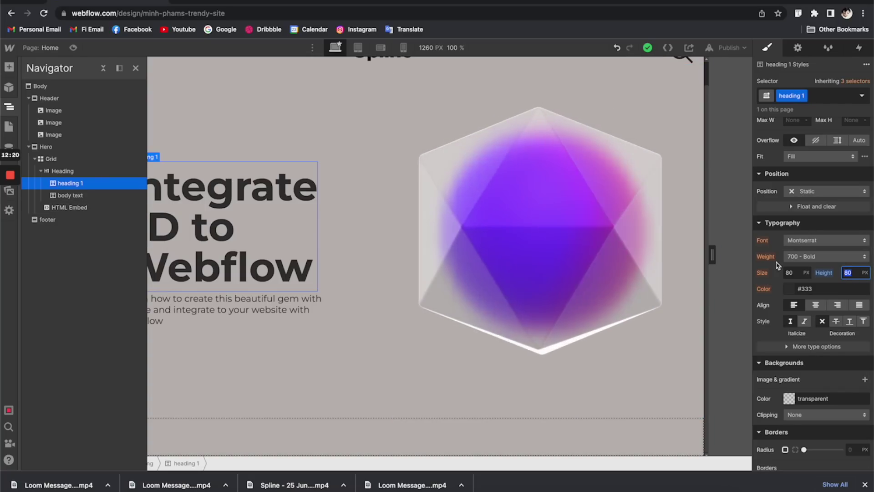
text(75)
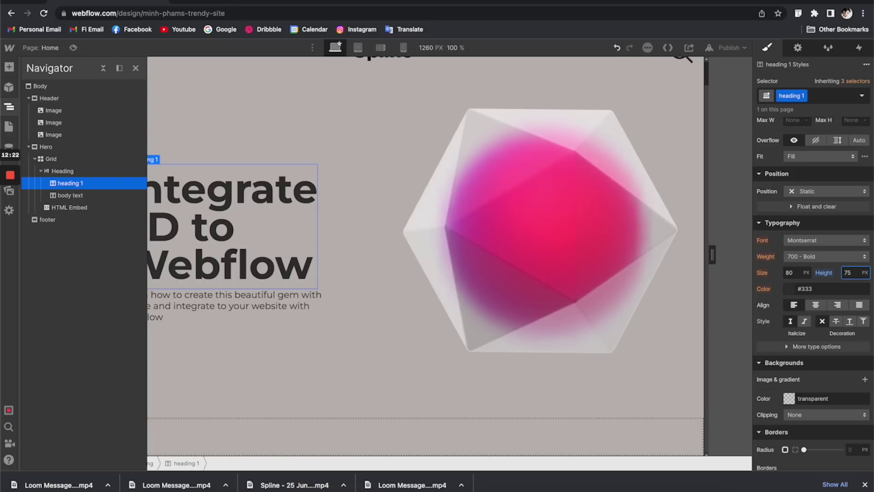
key(BackSpace)
text(0)
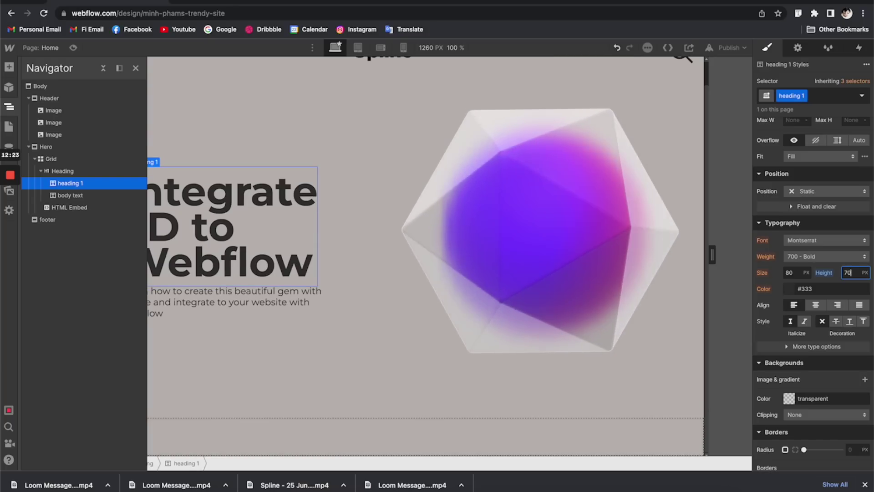
click(292, 134)
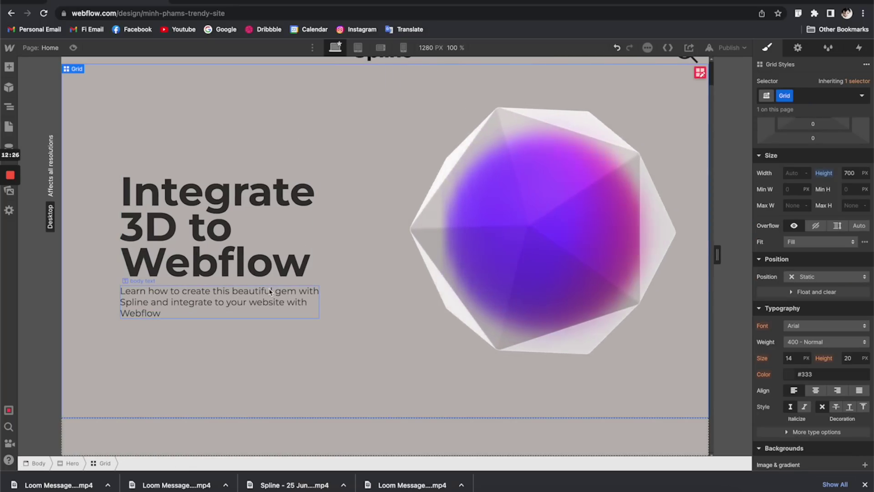
Set the "body text" span's line height to 10 px.
click(284, 293)
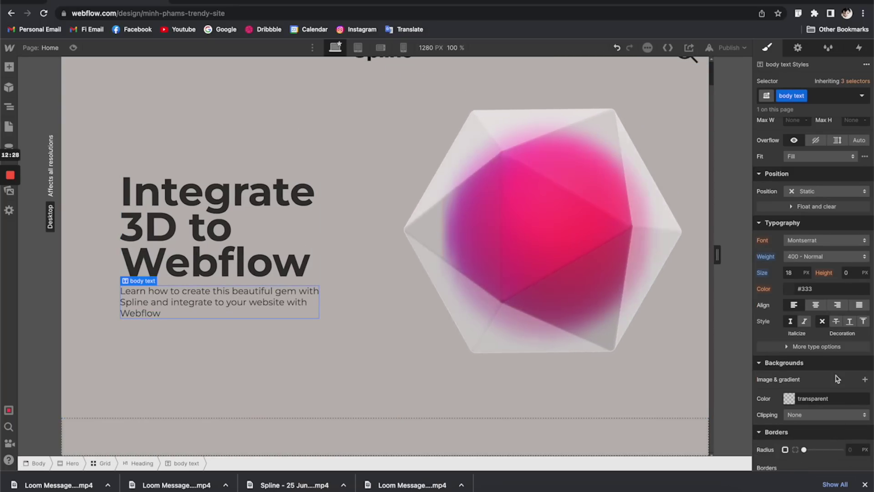
scroll(853, 281, down, 1)
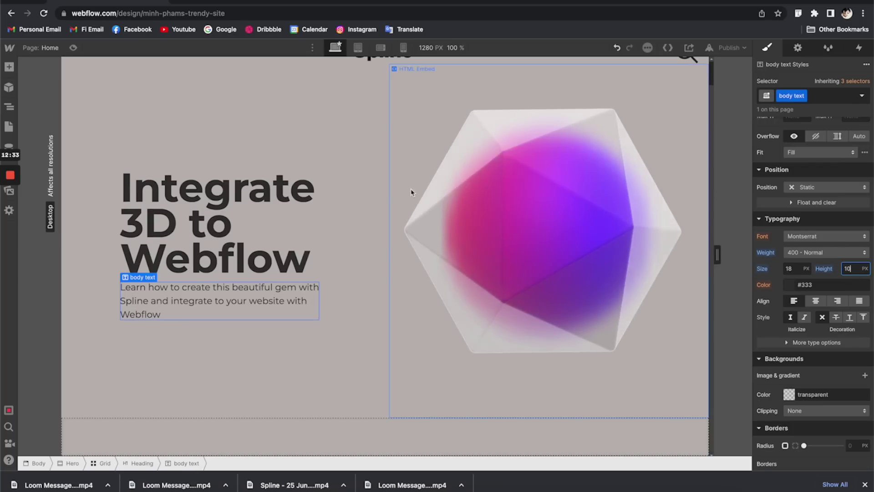
click(294, 114)
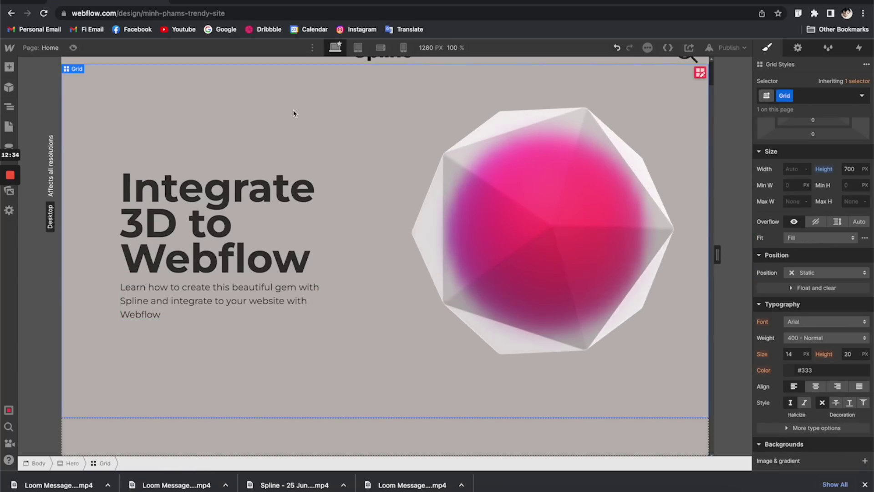
click(223, 268)
click(371, 251)
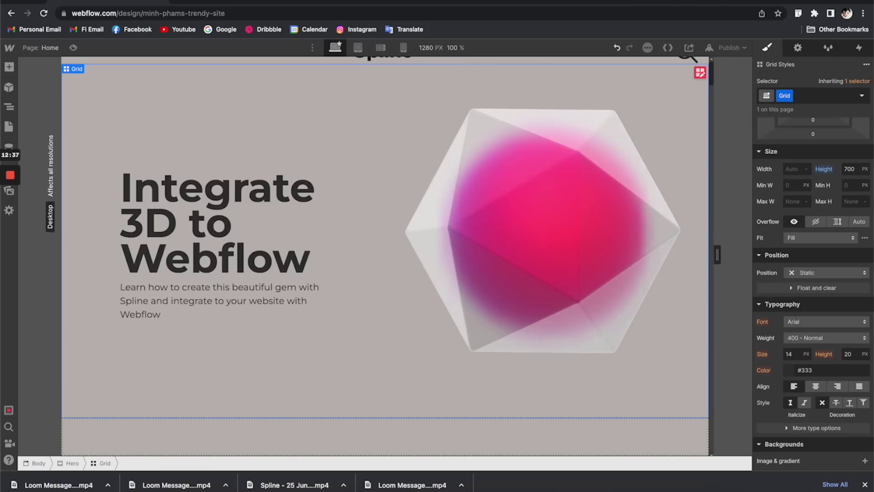
scroll(459, 273, up, 1)
scroll(583, 177, down, 1)
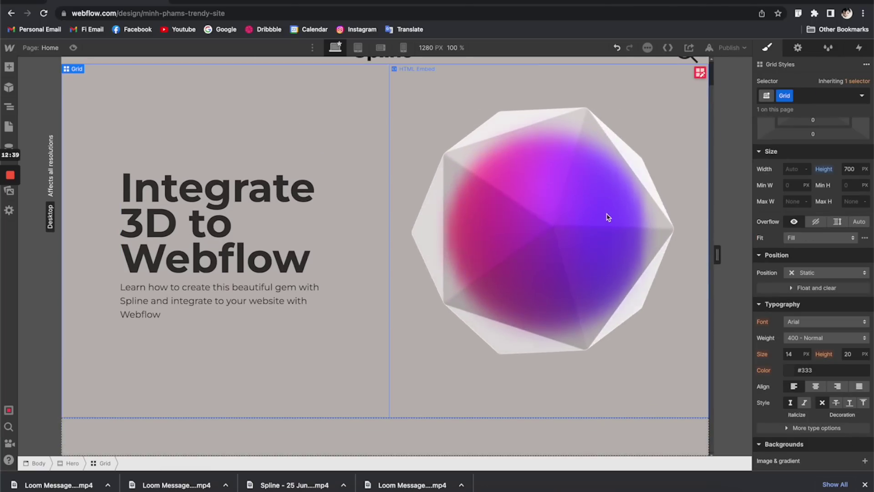
Select the empty footer section and open the site's assets for the footer content.
click(336, 446)
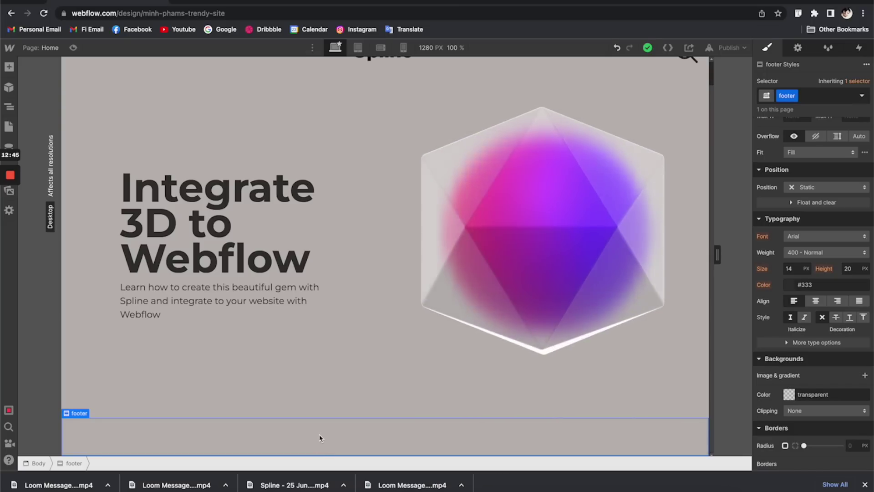
click(9, 68)
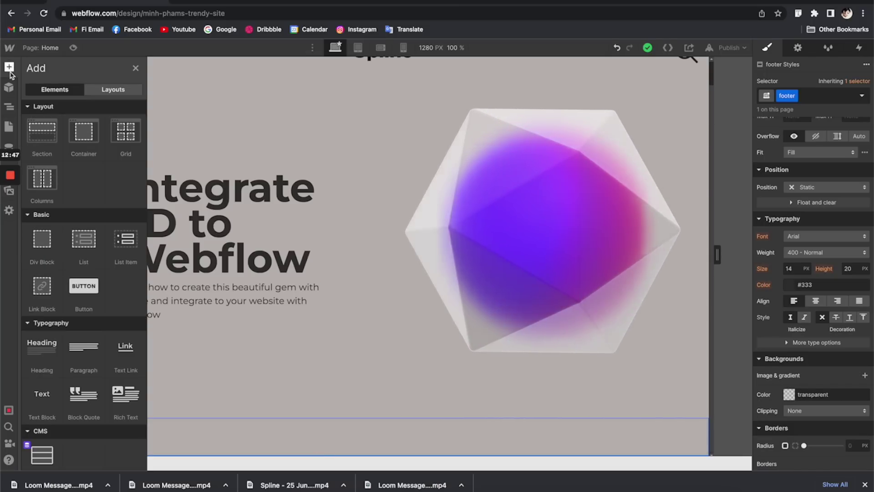
click(10, 68)
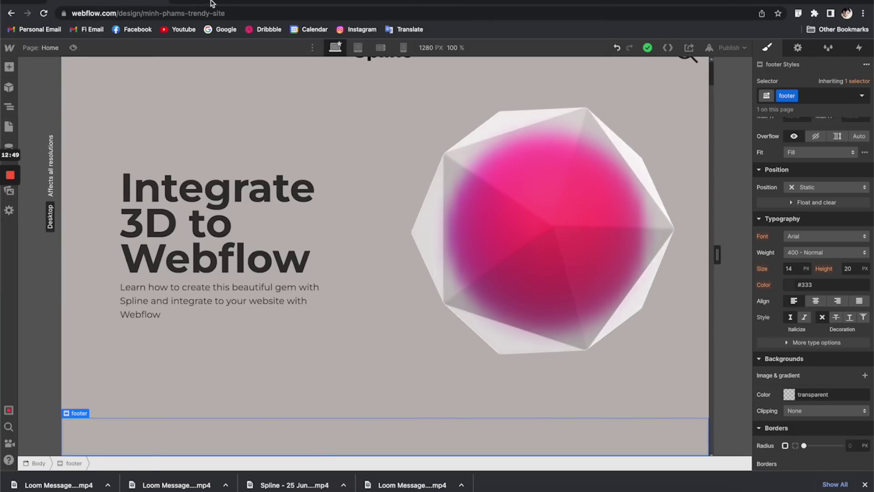
drag(221, 1, 235, 1)
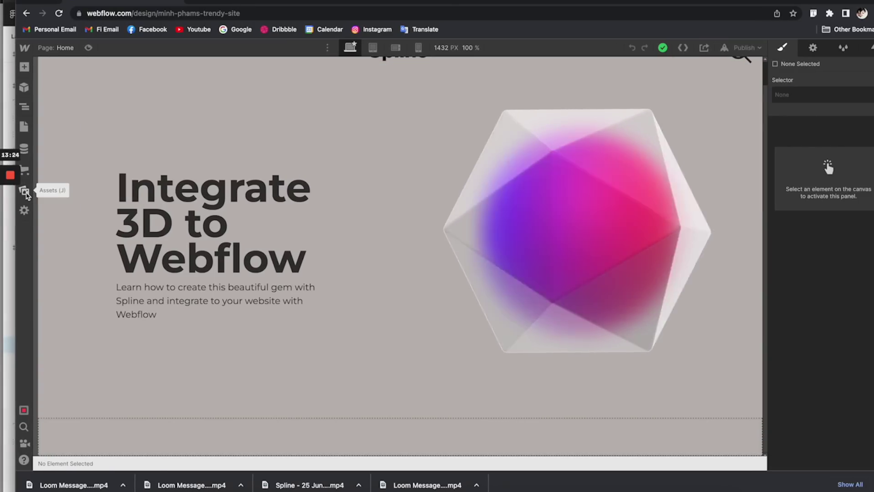
click(24, 192)
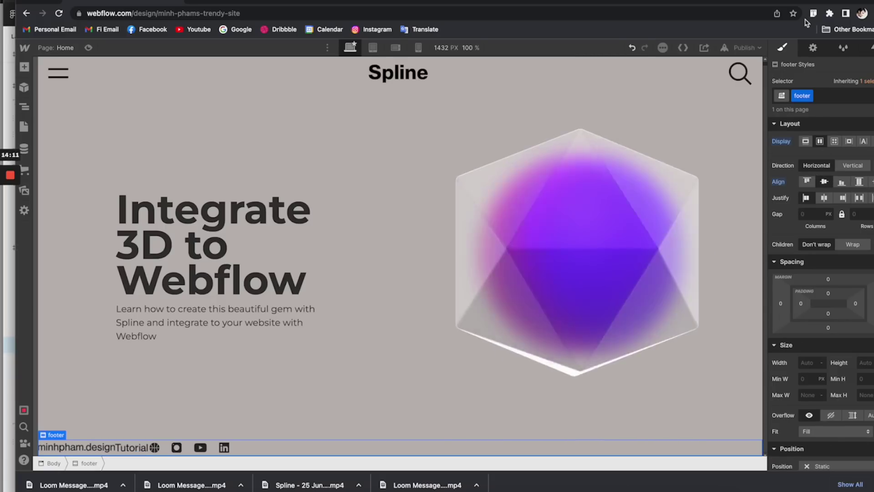
Lay out the footer items with space between and 20 px left and right margins, and preview the page.
click(844, 198)
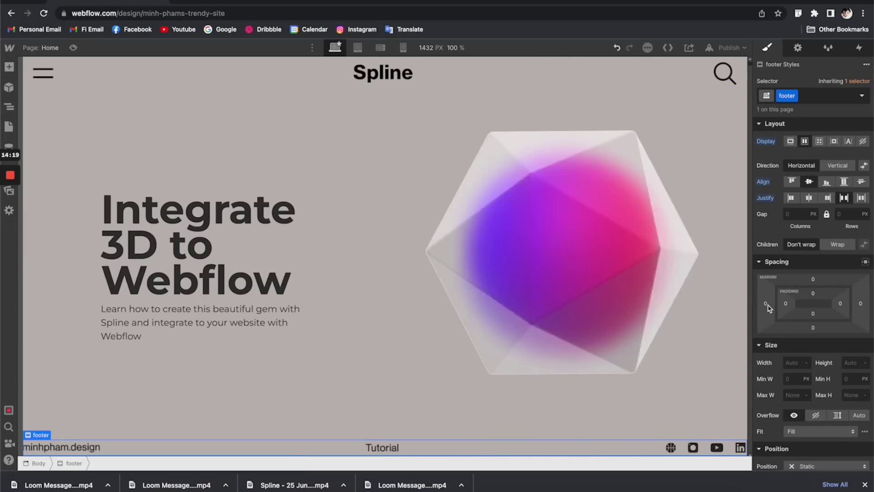
click(861, 303)
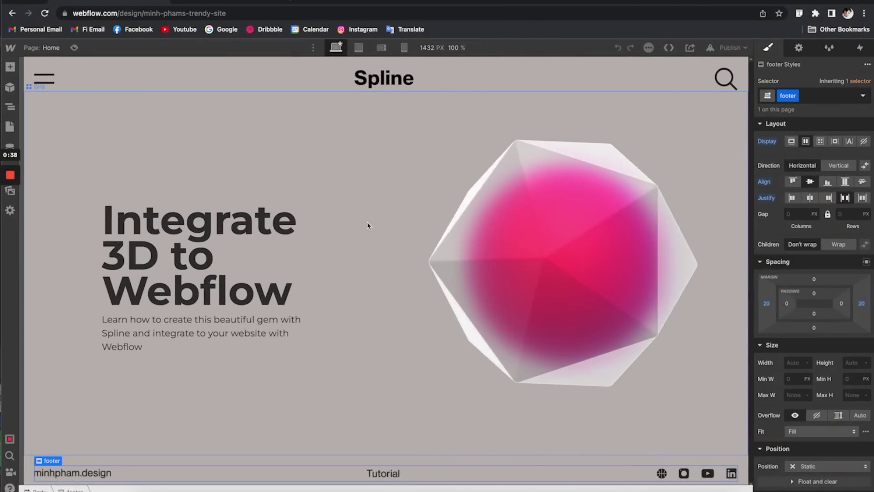
click(74, 47)
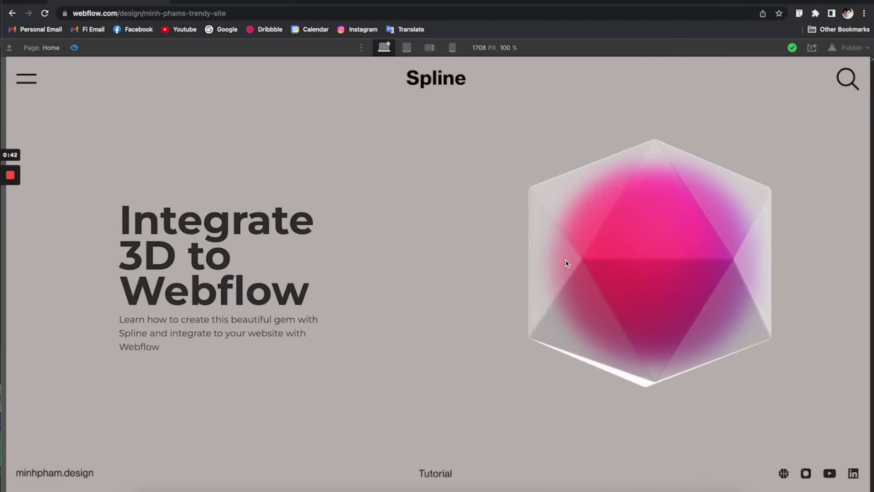